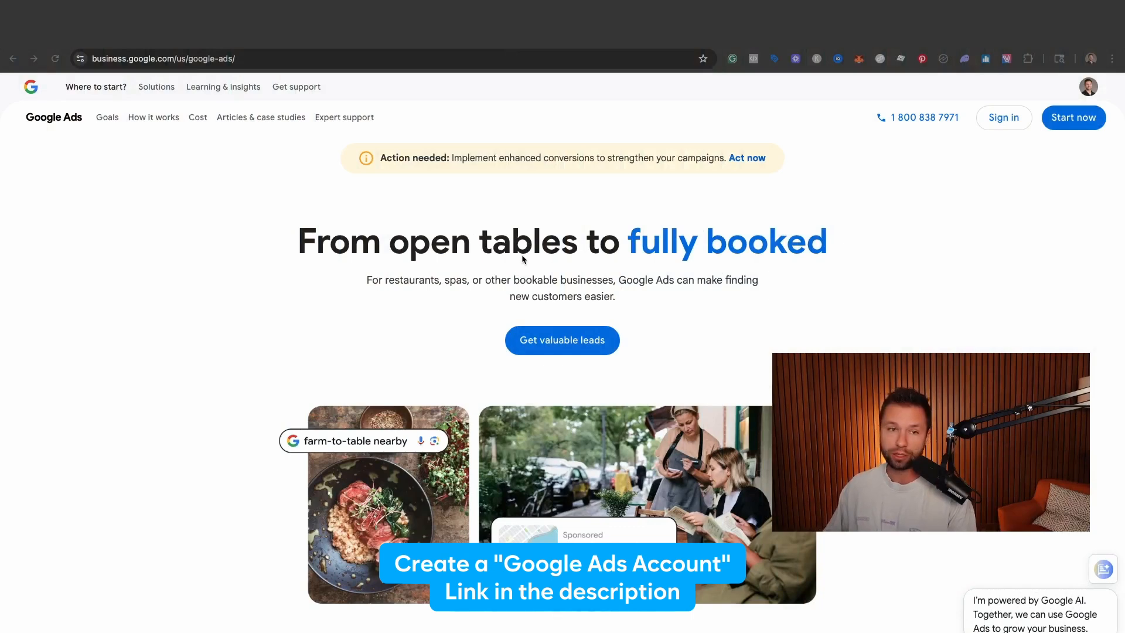
# - Create a new Google Ads account and begin setting up its first campaign
pyautogui.click(1077, 123)
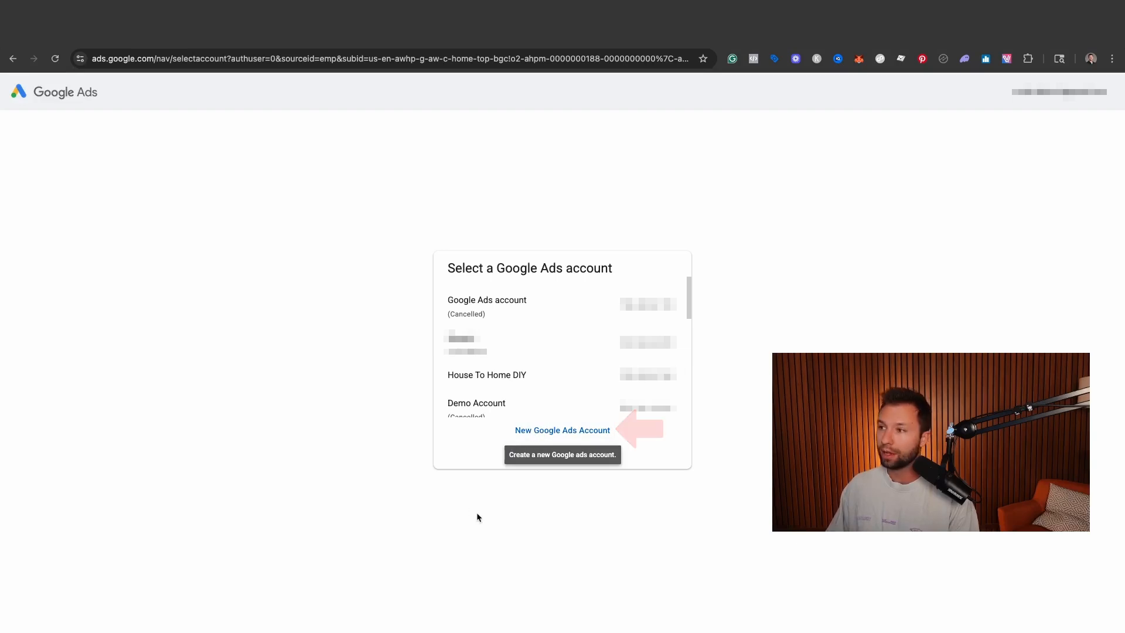
pyautogui.click(538, 433)
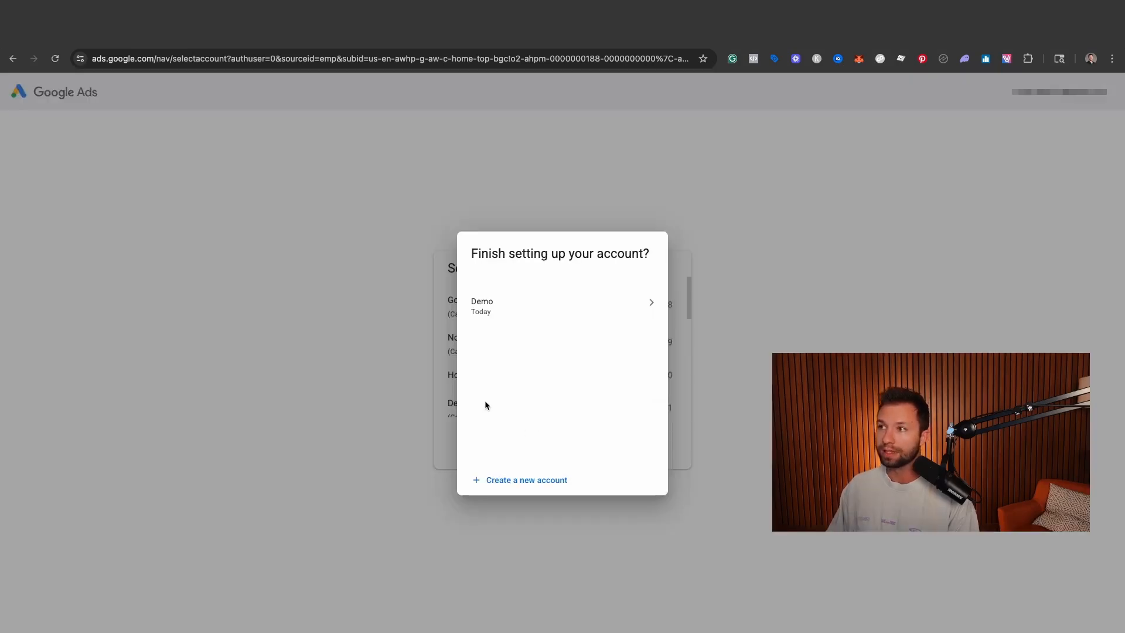
pyautogui.click(528, 481)
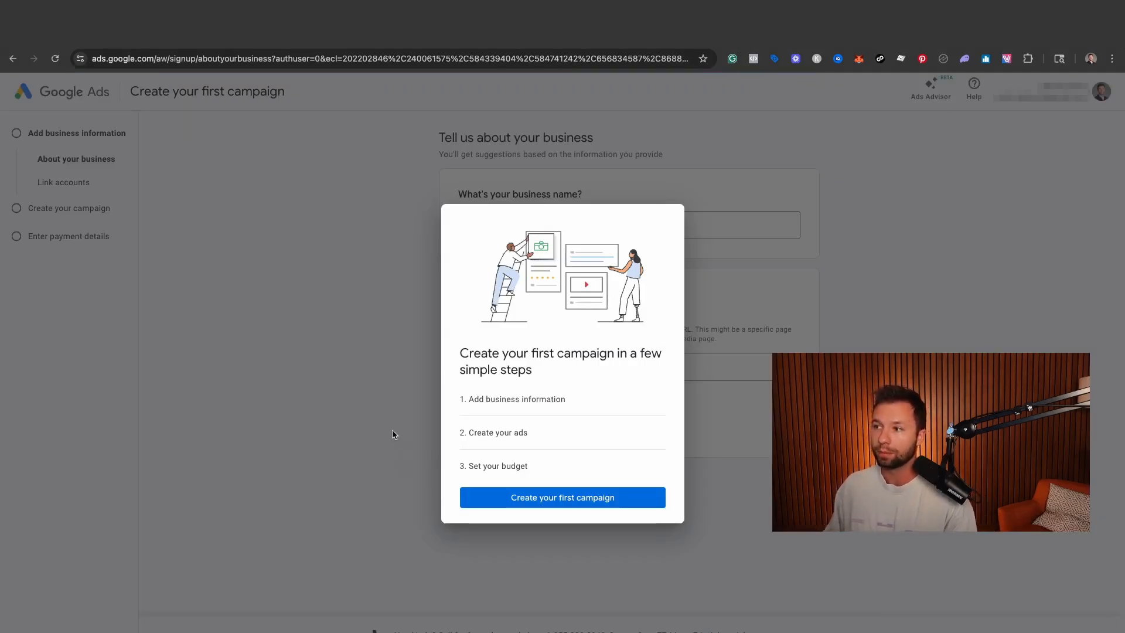
pyautogui.click(526, 499)
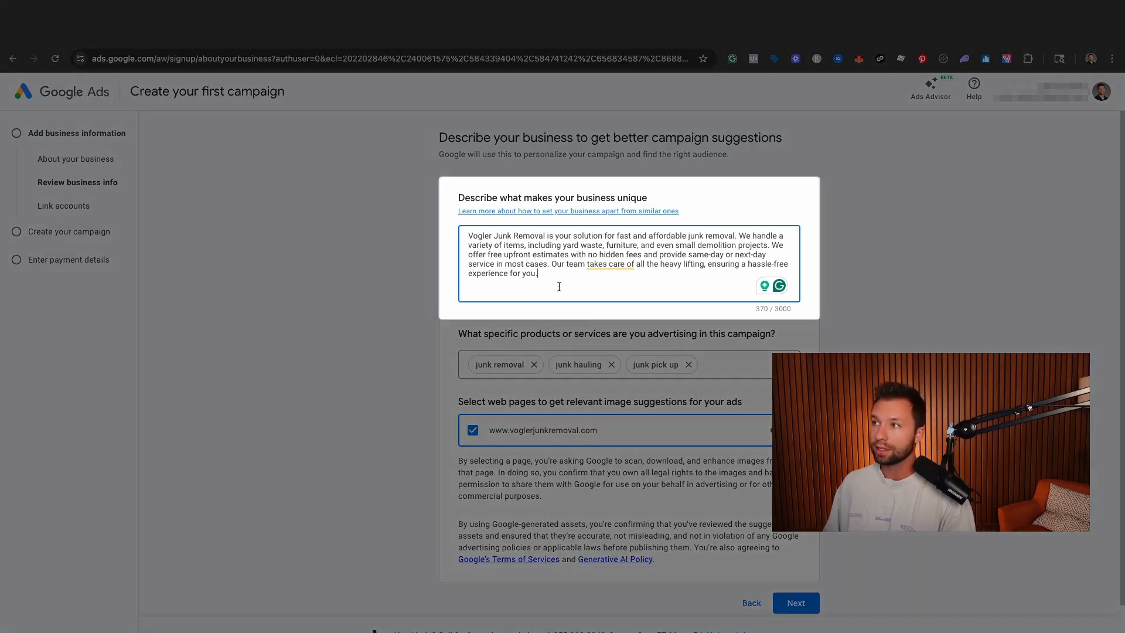
# - Review and accept the business description, then continue past the account-linking page without linking any accounts
pyautogui.moveTo(559, 286); pyautogui.dragTo(461, 233)
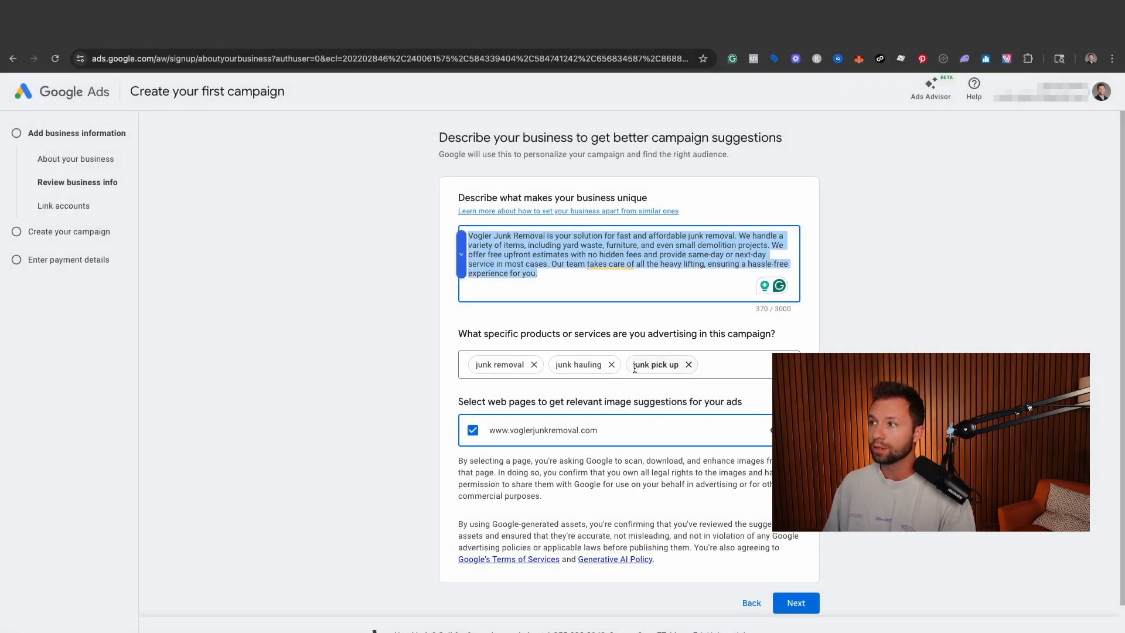
pyautogui.click(796, 603)
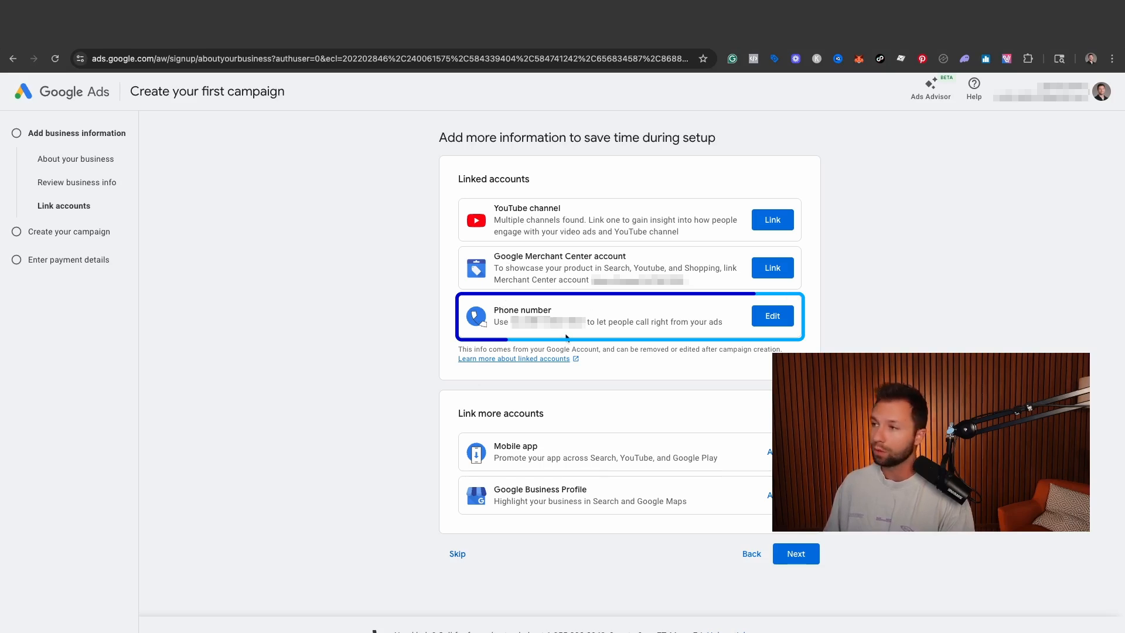
pyautogui.click(792, 555)
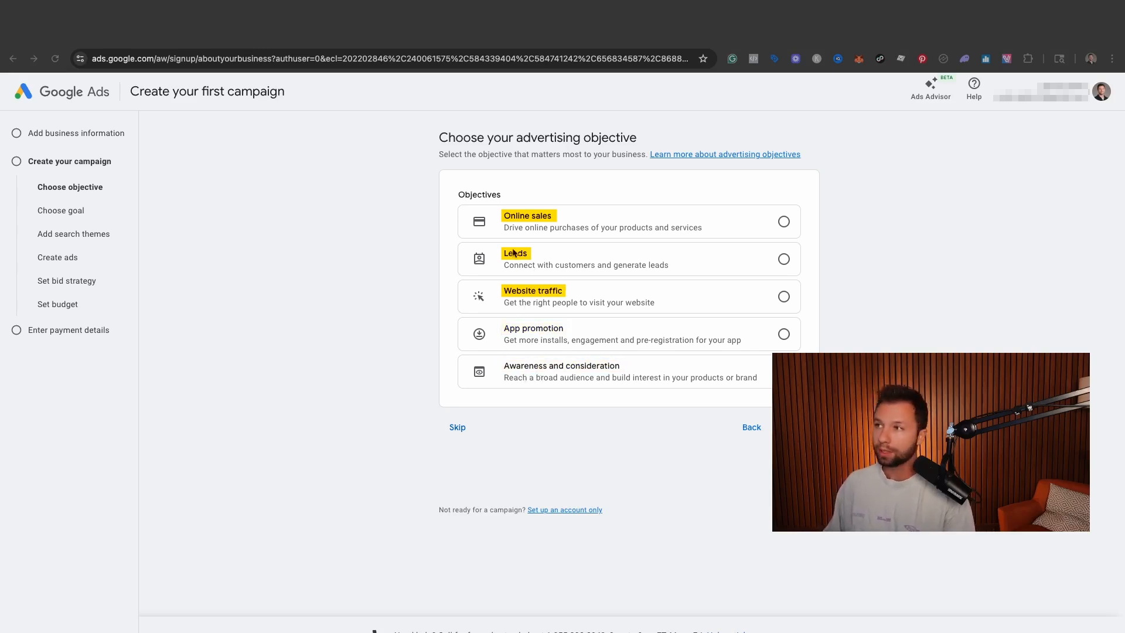
# - Choose Leads as the advertising objective and Submit lead form as the campaign goal
pyautogui.click(782, 260)
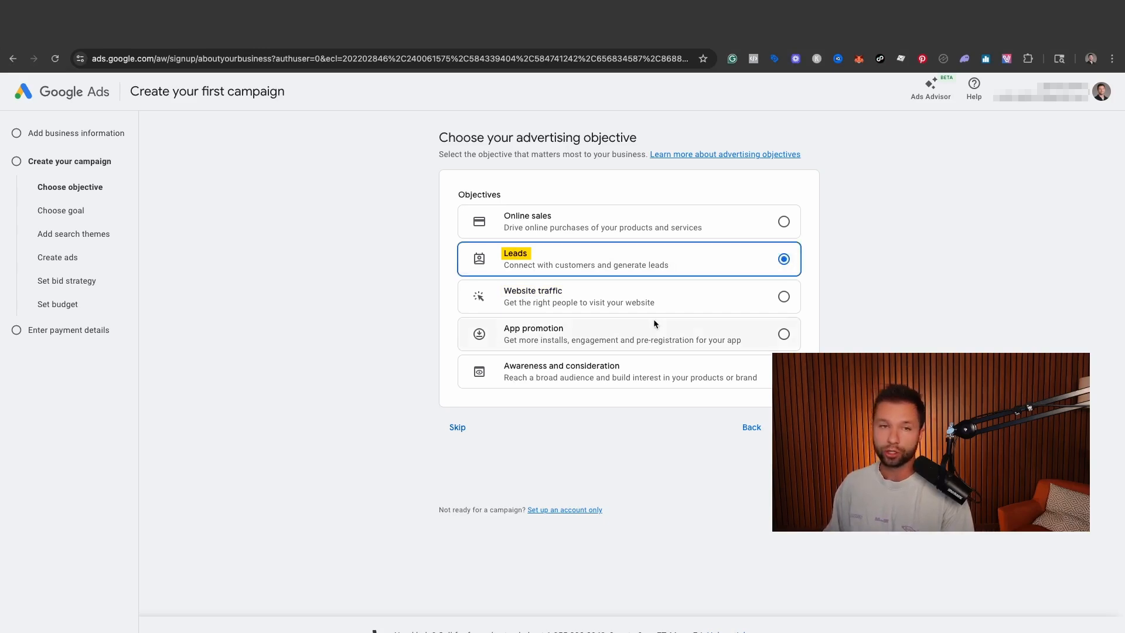
pyautogui.click(796, 428)
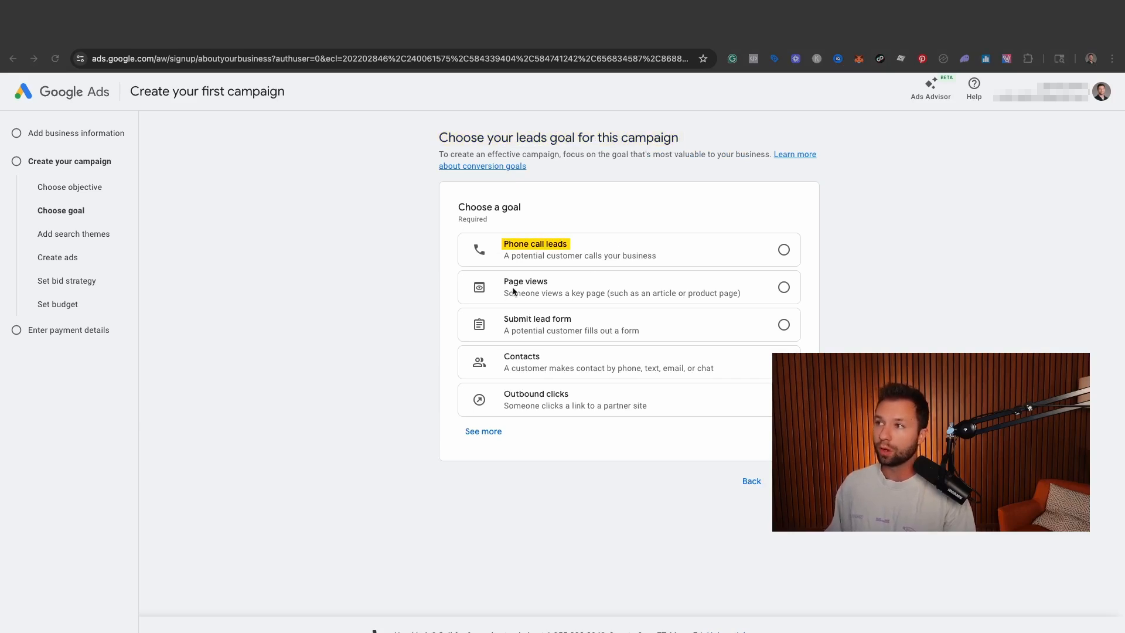
pyautogui.click(784, 325)
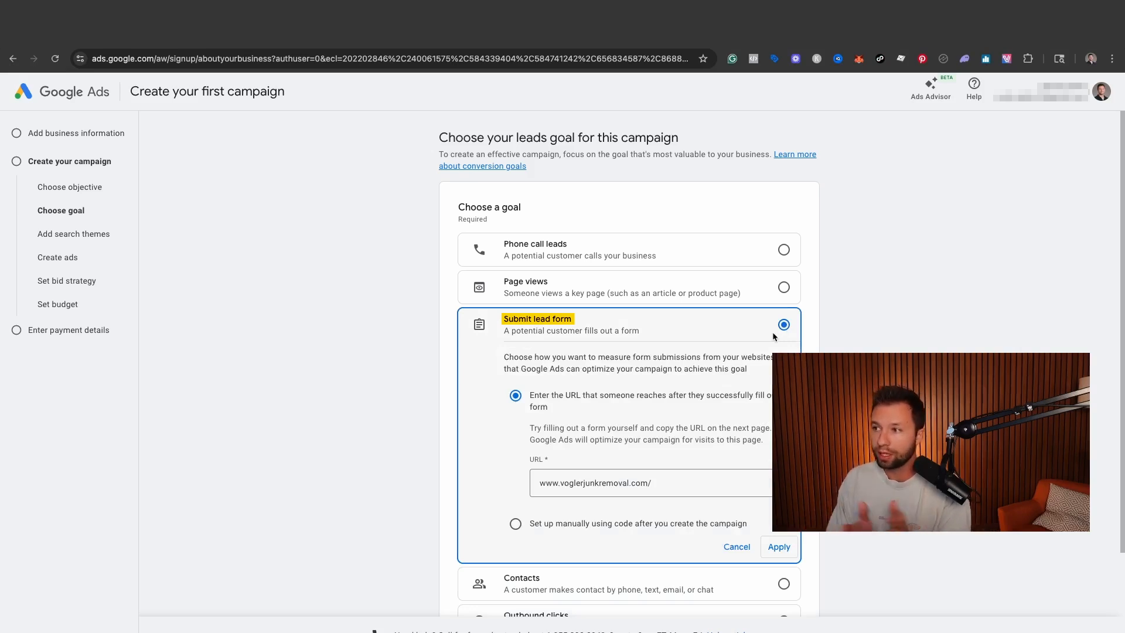
pyautogui.scroll(-1, 212, 369)
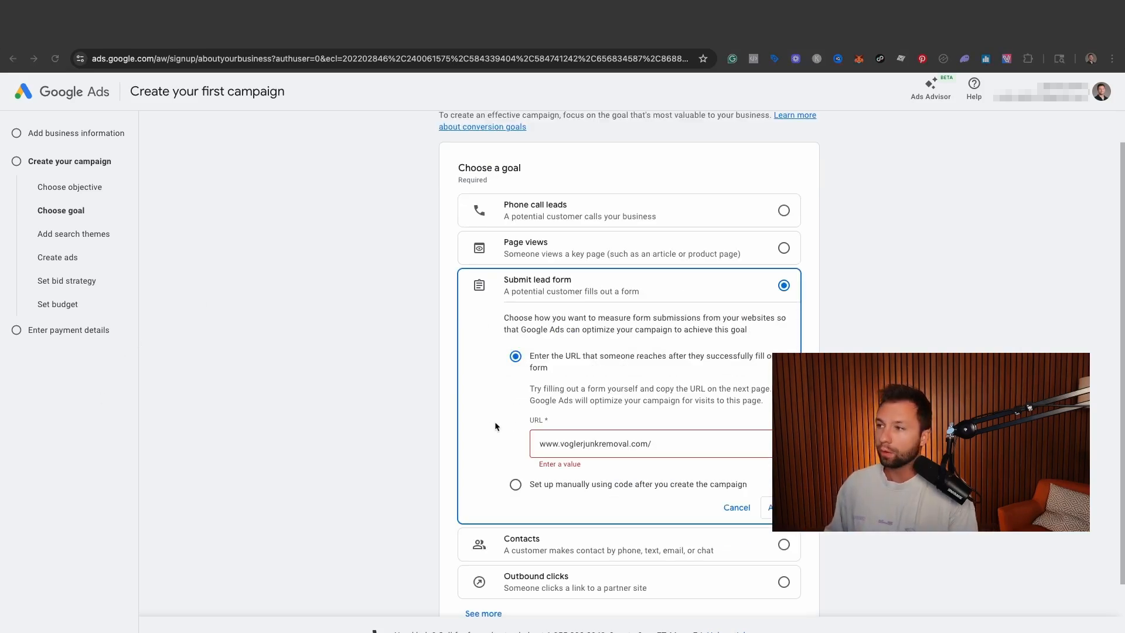
pyautogui.click(647, 446)
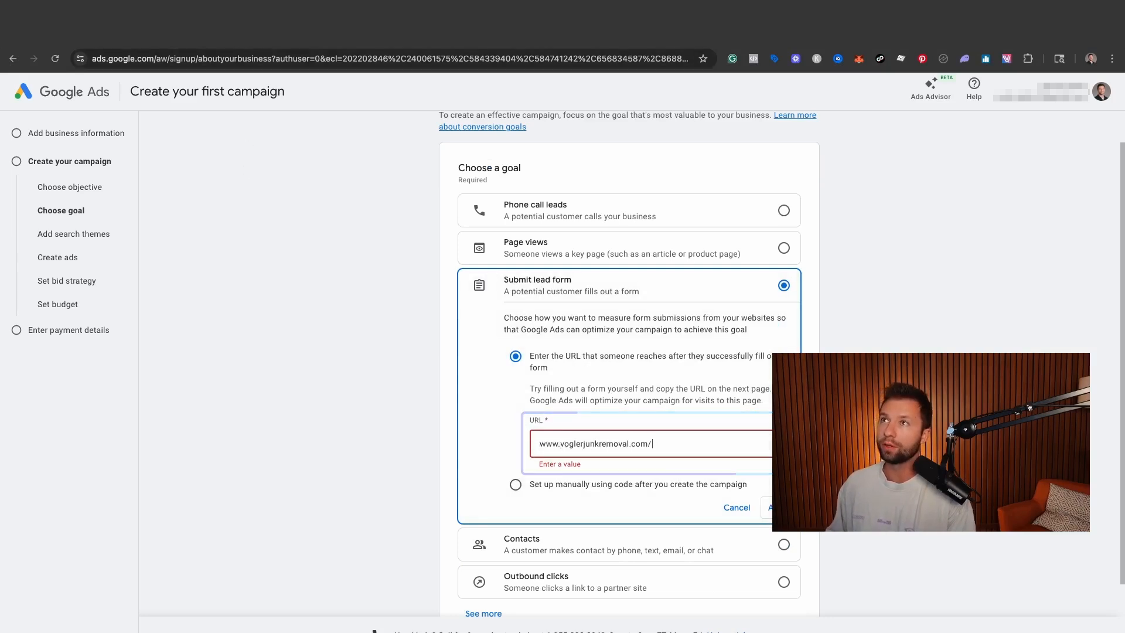
pyautogui.hotkey('ctrl', 'Tab')
pyautogui.click(378, 349)
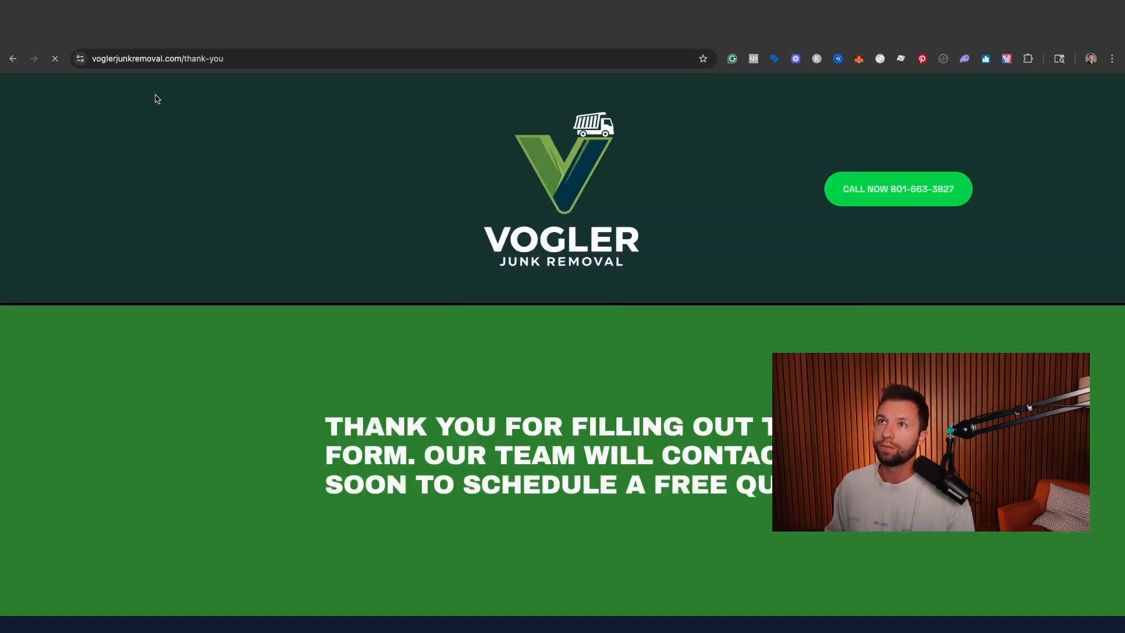
pyautogui.moveTo(230, 59); pyautogui.dragTo(89, 59)
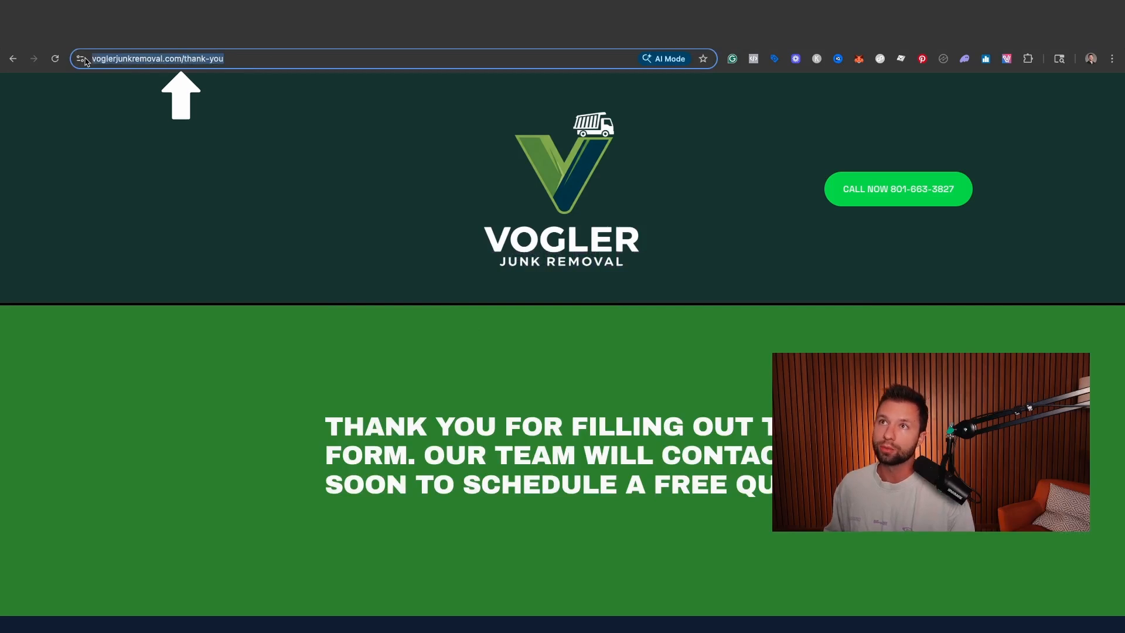
pyautogui.click(273, 62)
pyautogui.moveTo(272, 62); pyautogui.dragTo(234, 64)
pyautogui.hotkey('ctrl', 'c')
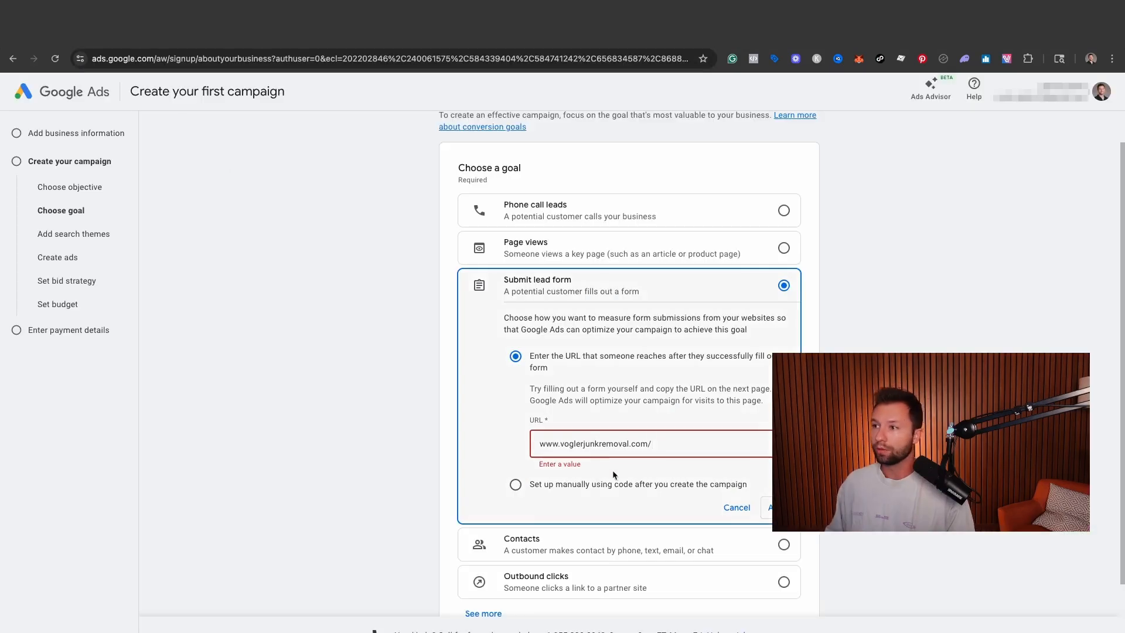
pyautogui.click(653, 456)
pyautogui.hotkey('ctrl', 'v')
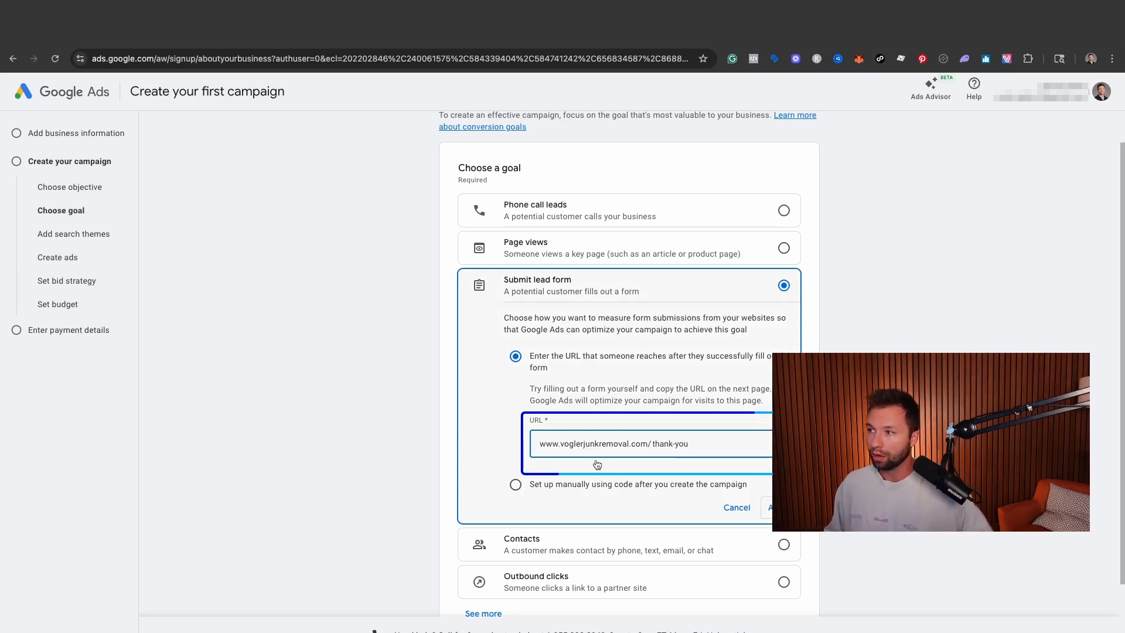
pyautogui.click(778, 508)
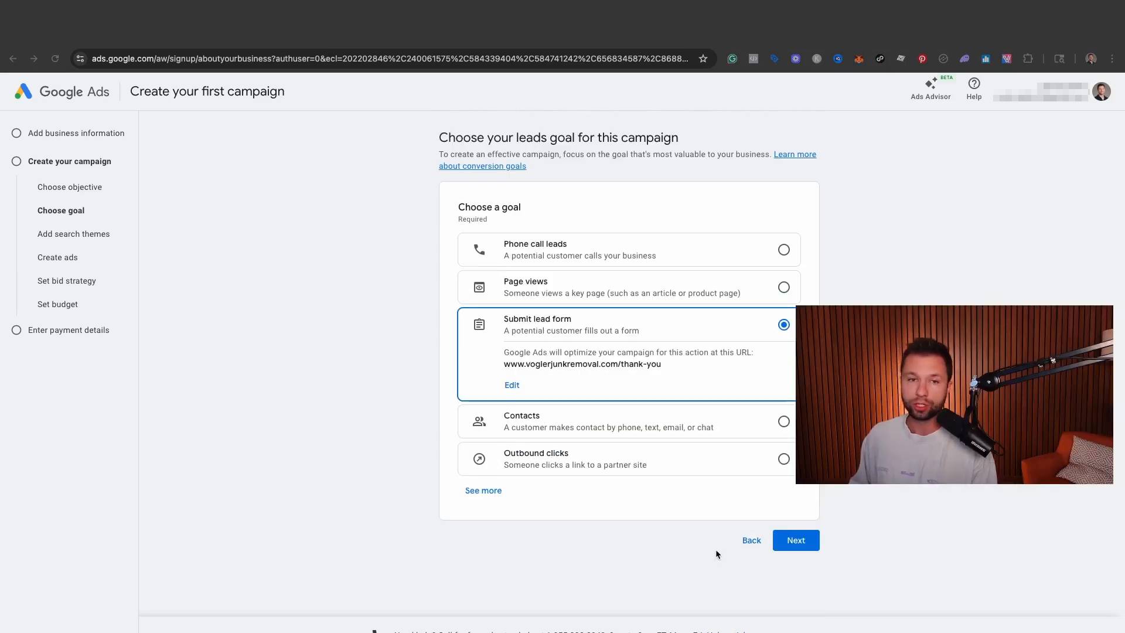
# - Go back to review the advertising objectives, keep Leads, and reselect the Submit lead form goal
pyautogui.click(752, 542)
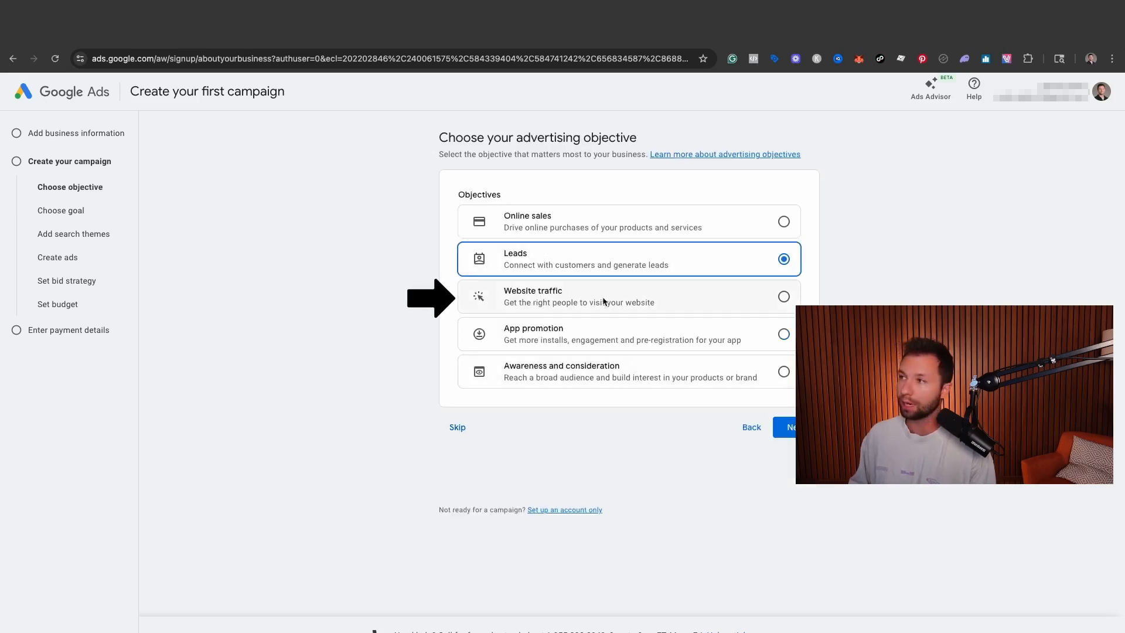
pyautogui.click(792, 428)
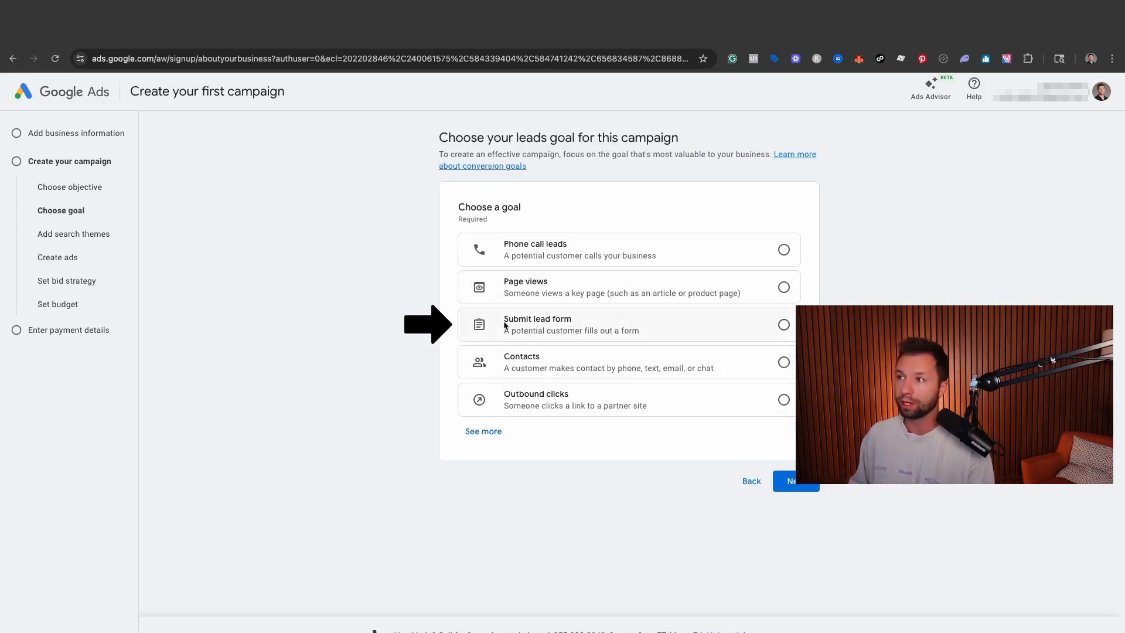
pyautogui.click(784, 325)
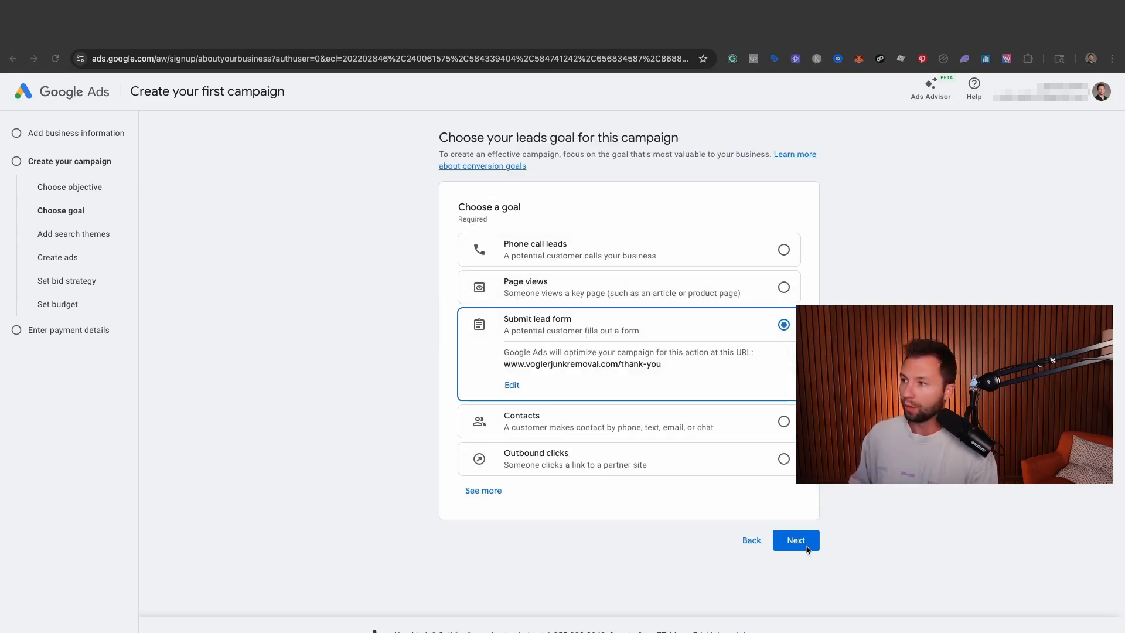
# - Confirm the lead goal and change the campaign type to Search through the other campaign types
pyautogui.click(794, 539)
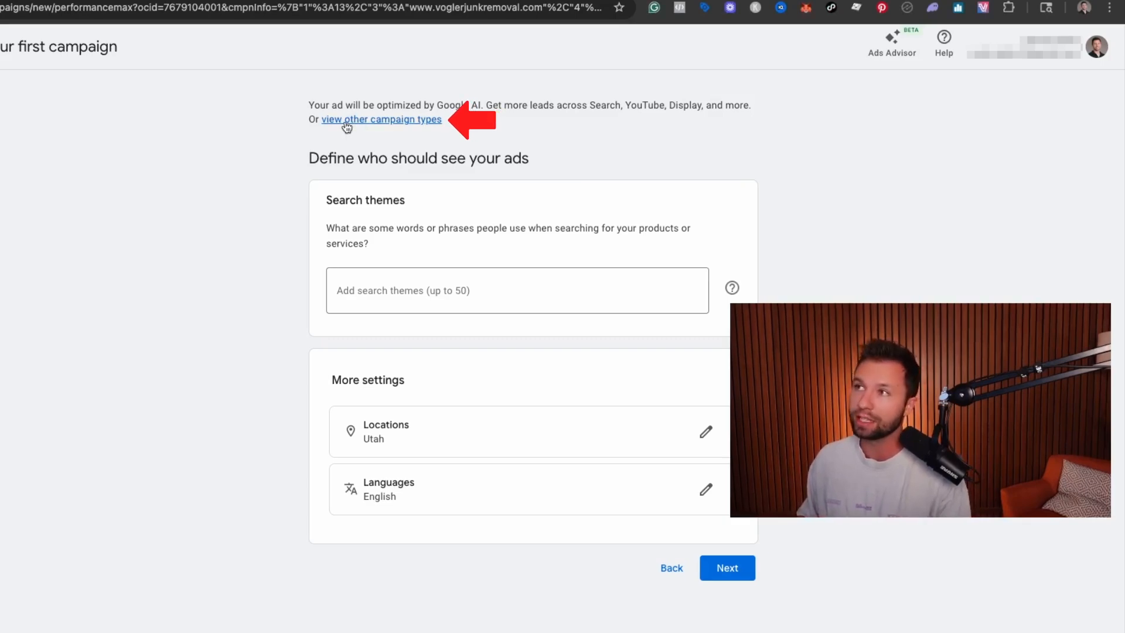
pyautogui.click(352, 121)
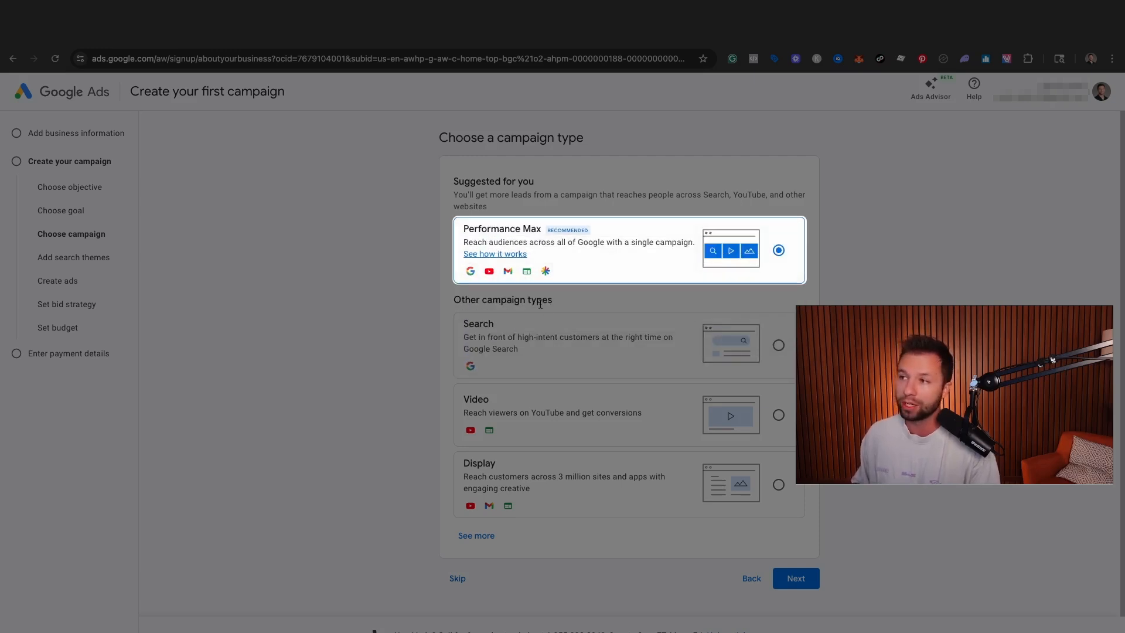
pyautogui.click(779, 346)
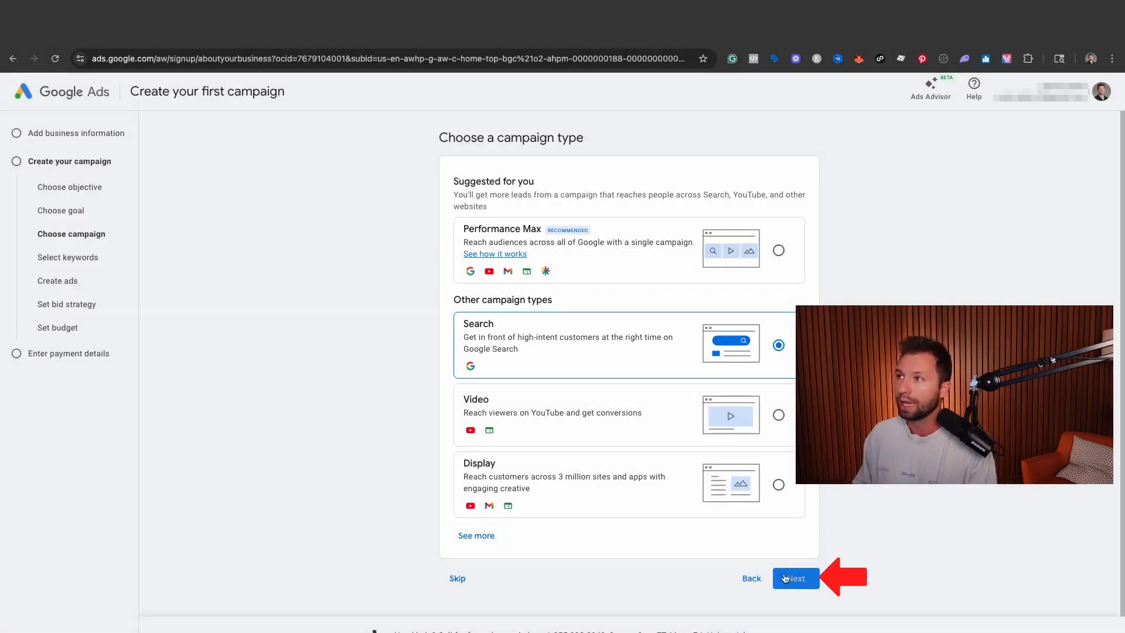
pyautogui.click(796, 578)
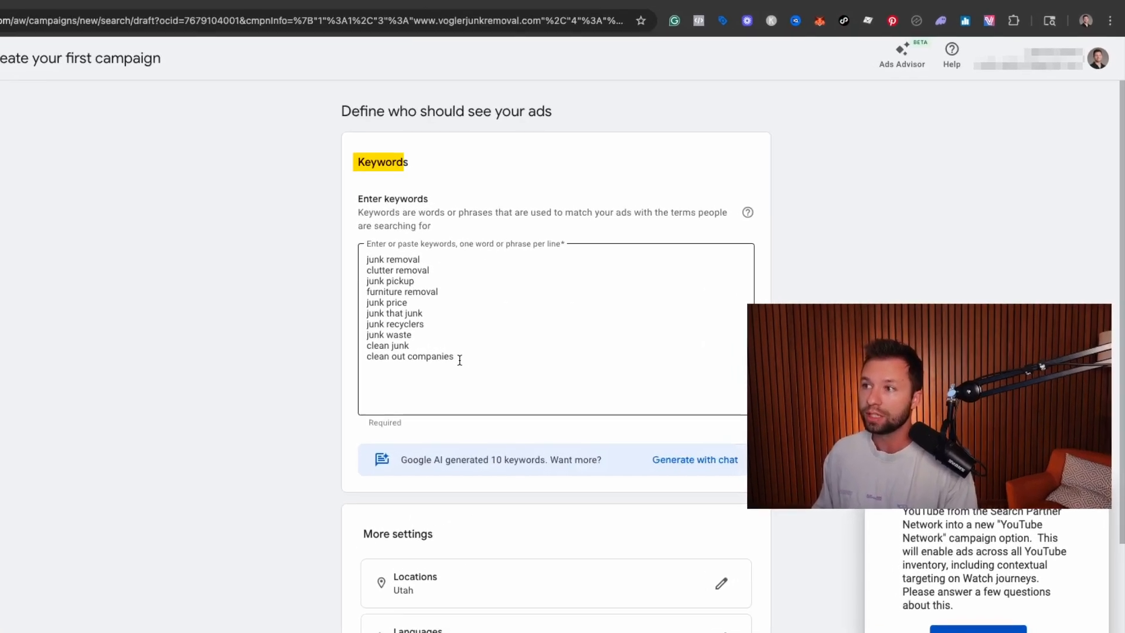
# - Review the suggested keywords and ask the Ads Advisor chat to generate more keyword ideas for the website
pyautogui.moveTo(461, 360); pyautogui.dragTo(332, 257)
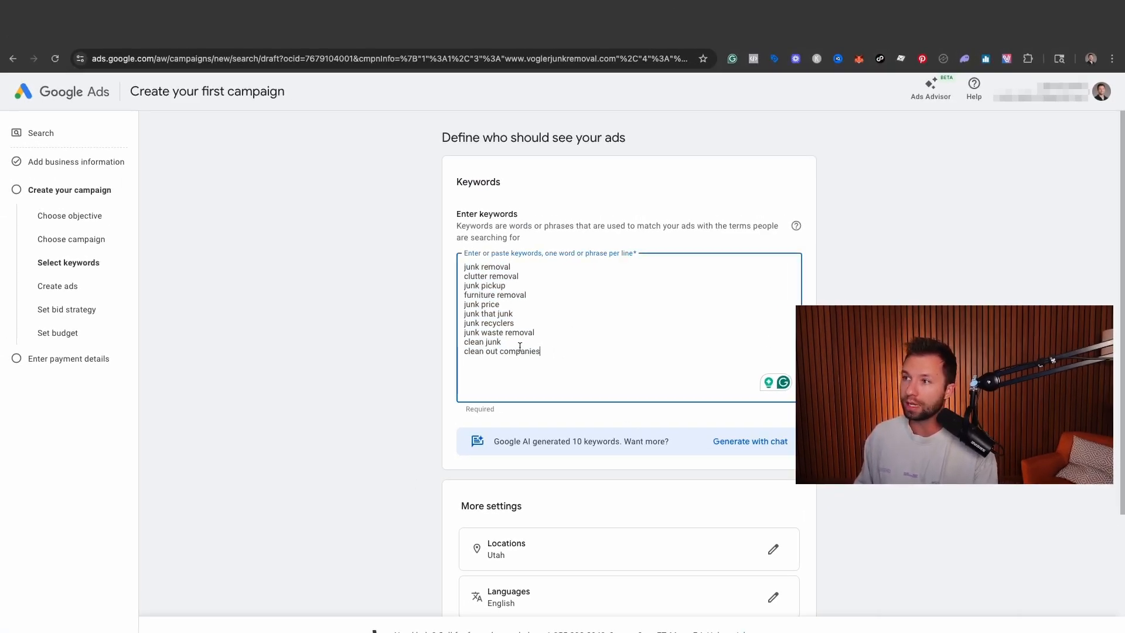
pyautogui.moveTo(556, 356); pyautogui.dragTo(463, 265)
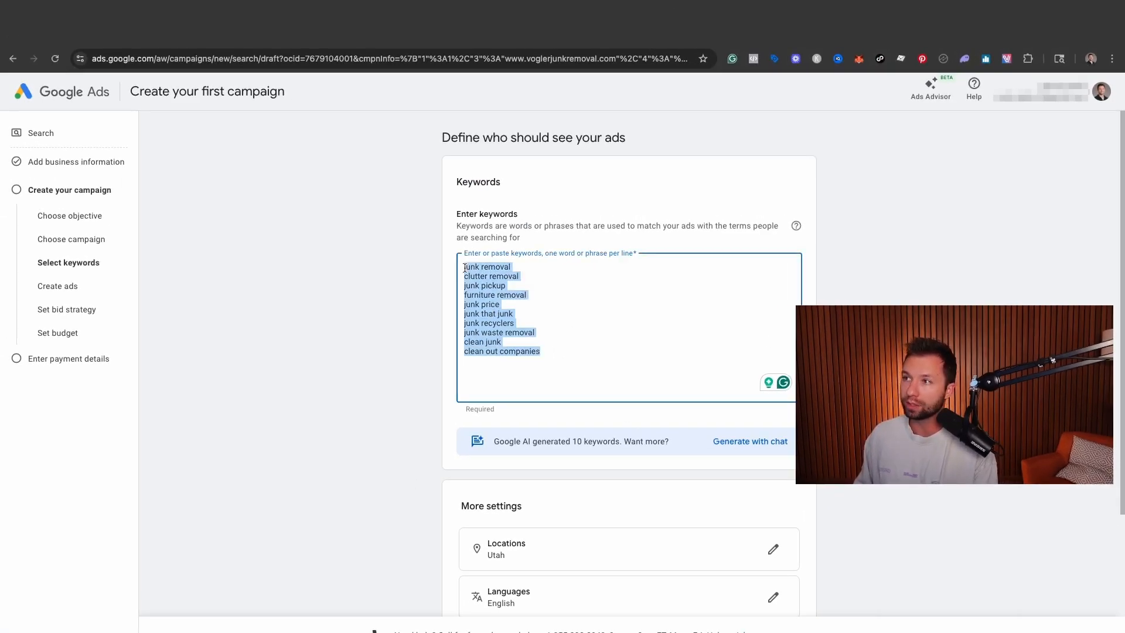
pyautogui.click(750, 443)
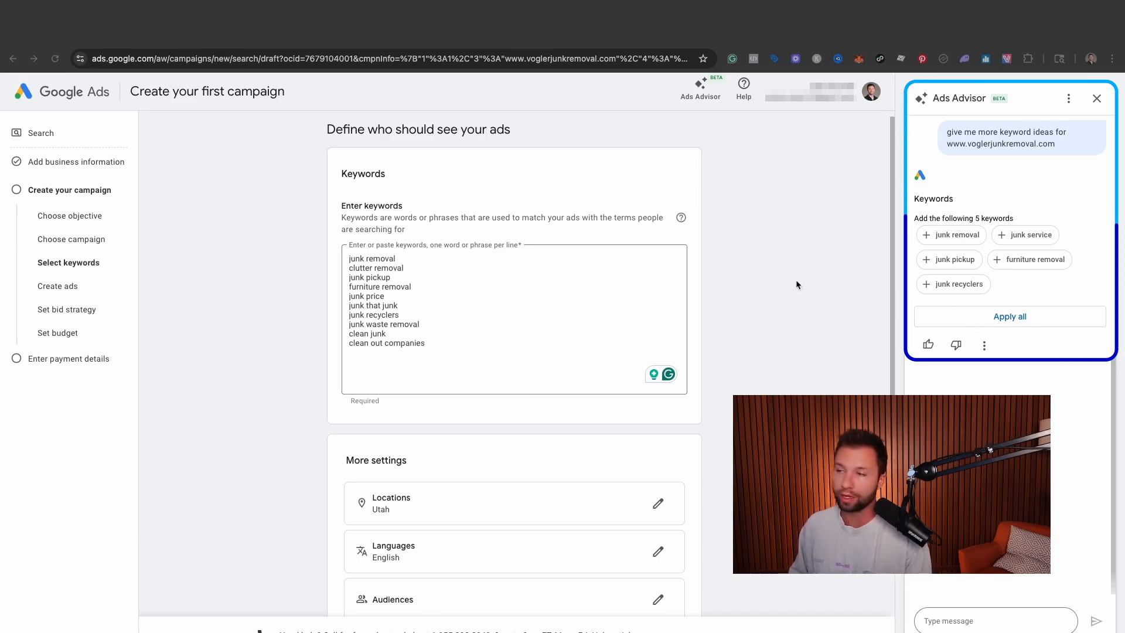
# - Replace the state in the campaign's custom locations with the city of Las Vegas, Nevada, United States, and save
pyautogui.scroll(-3, 393, 353)
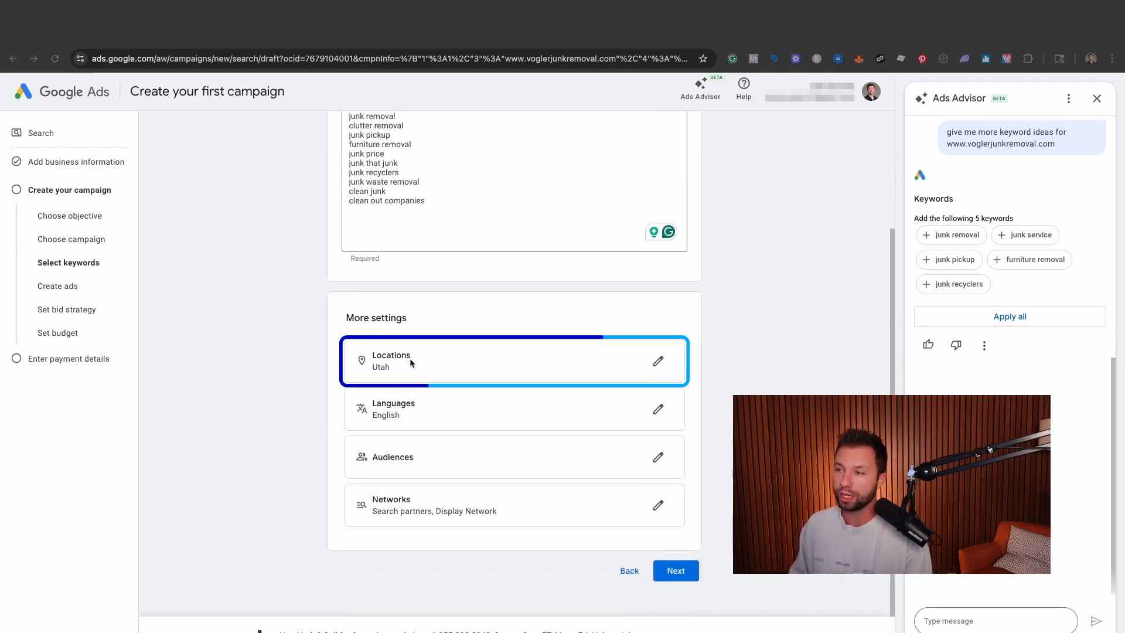
pyautogui.click(659, 362)
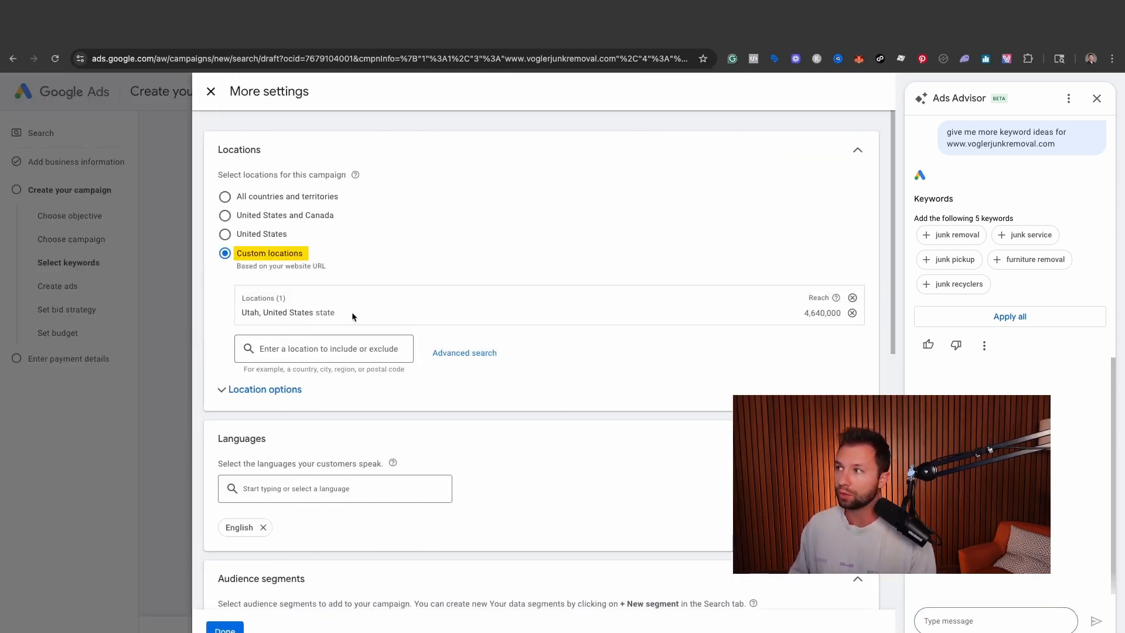
pyautogui.click(434, 353)
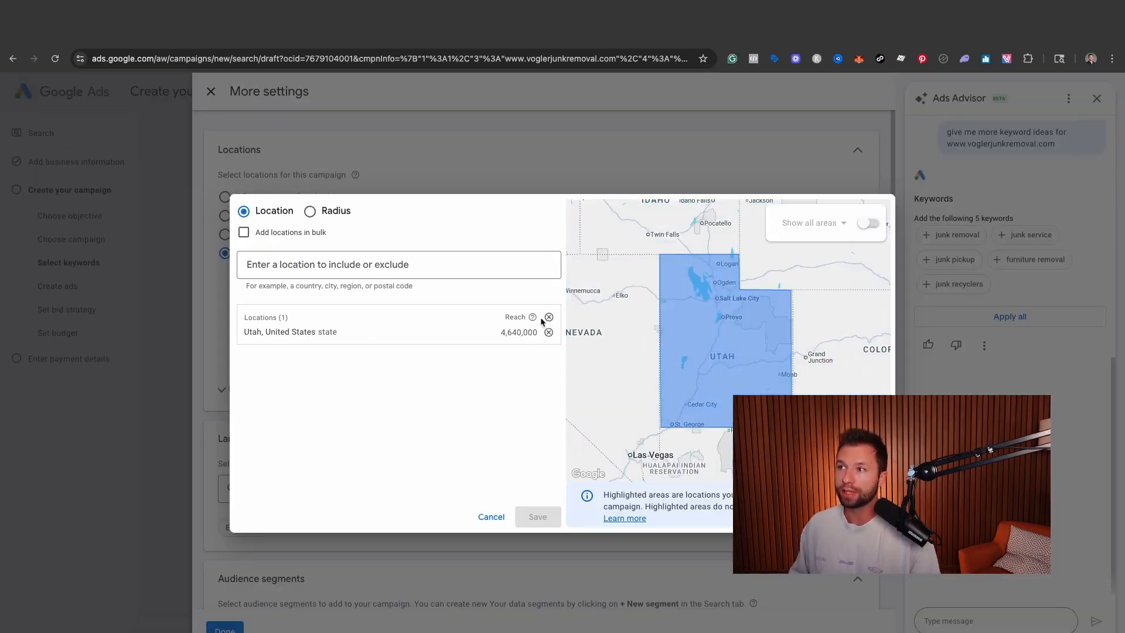
pyautogui.click(549, 332)
pyautogui.click(347, 269)
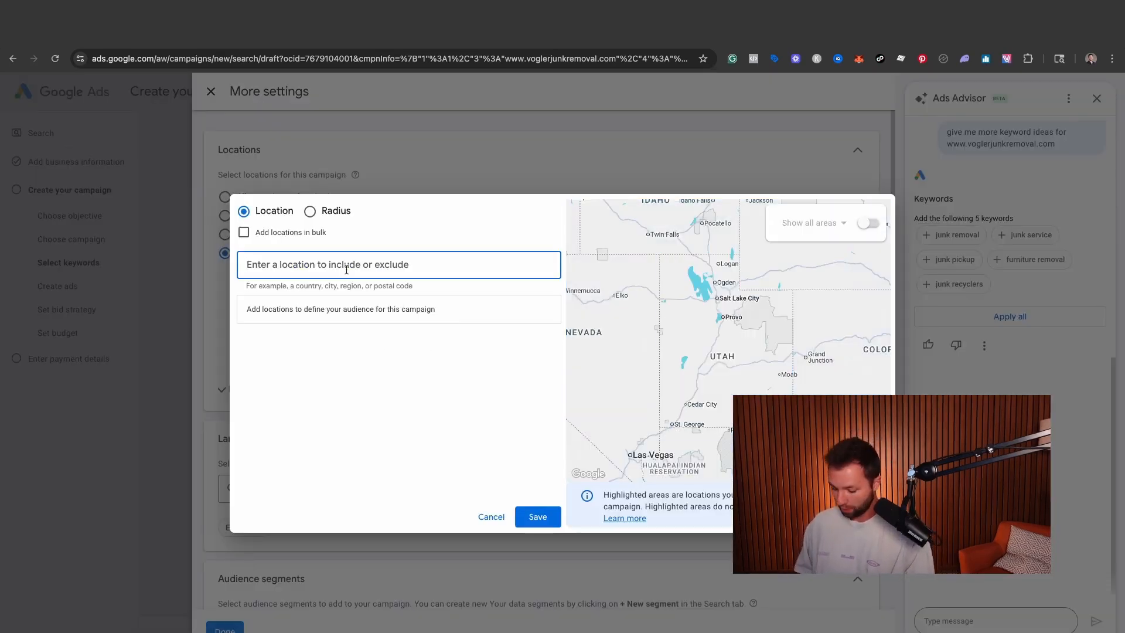
pyautogui.write('kas')
pyautogui.press('BackSpace')
pyautogui.press('BackSpace')
pyautogui.press('BackSpace')
pyautogui.write('las')
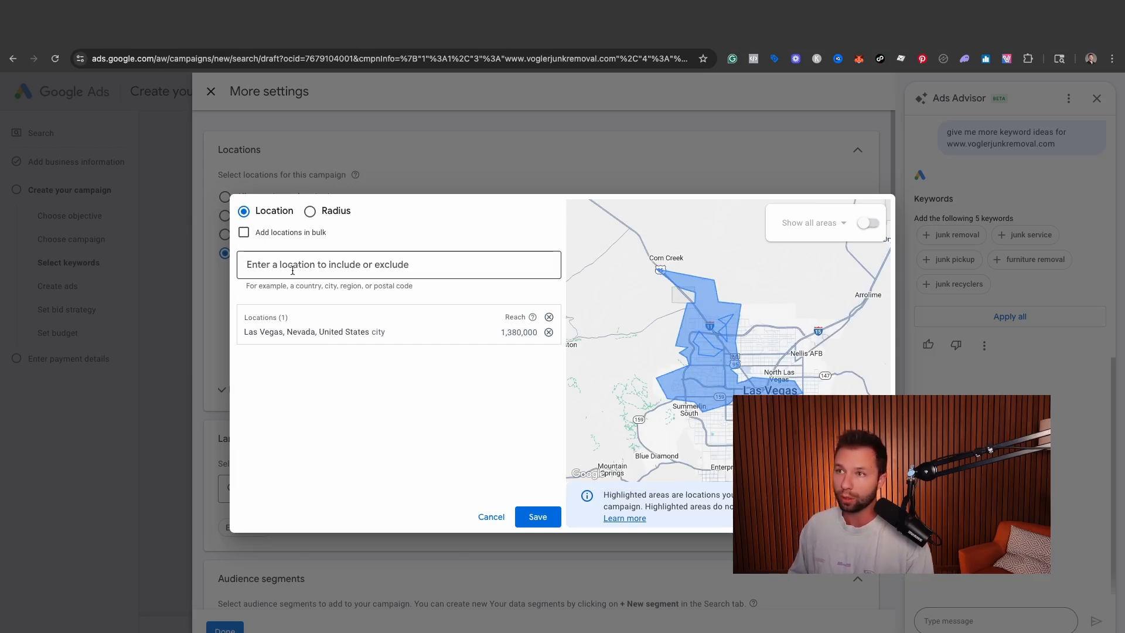
pyautogui.click(540, 518)
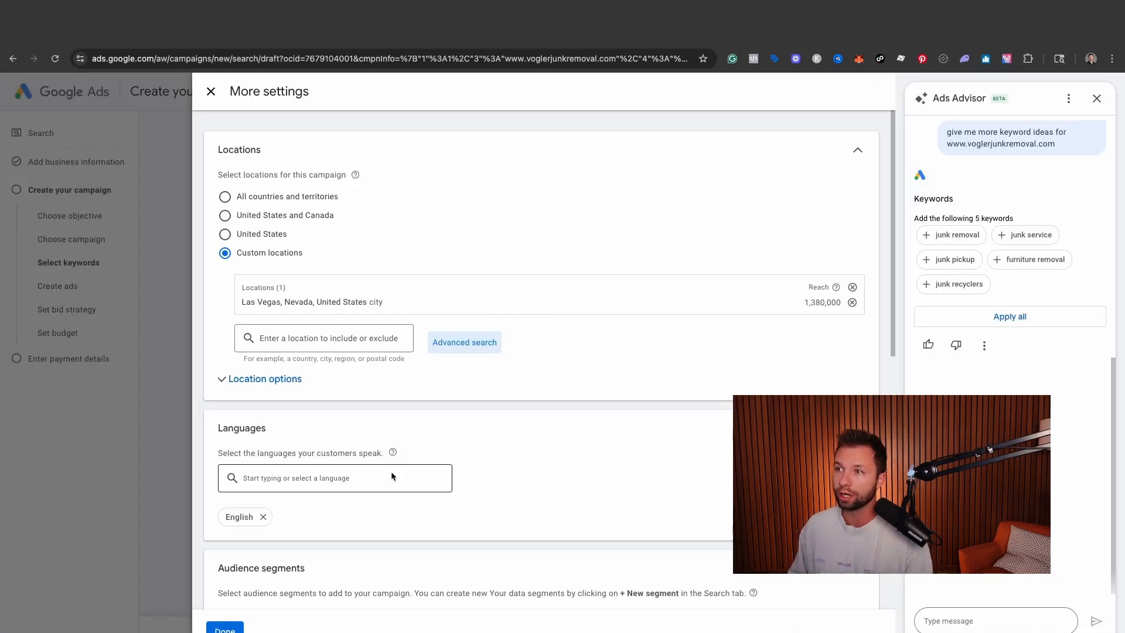
# - Set the location option to Presence, including only people in or regularly in the included locations
pyautogui.click(309, 380)
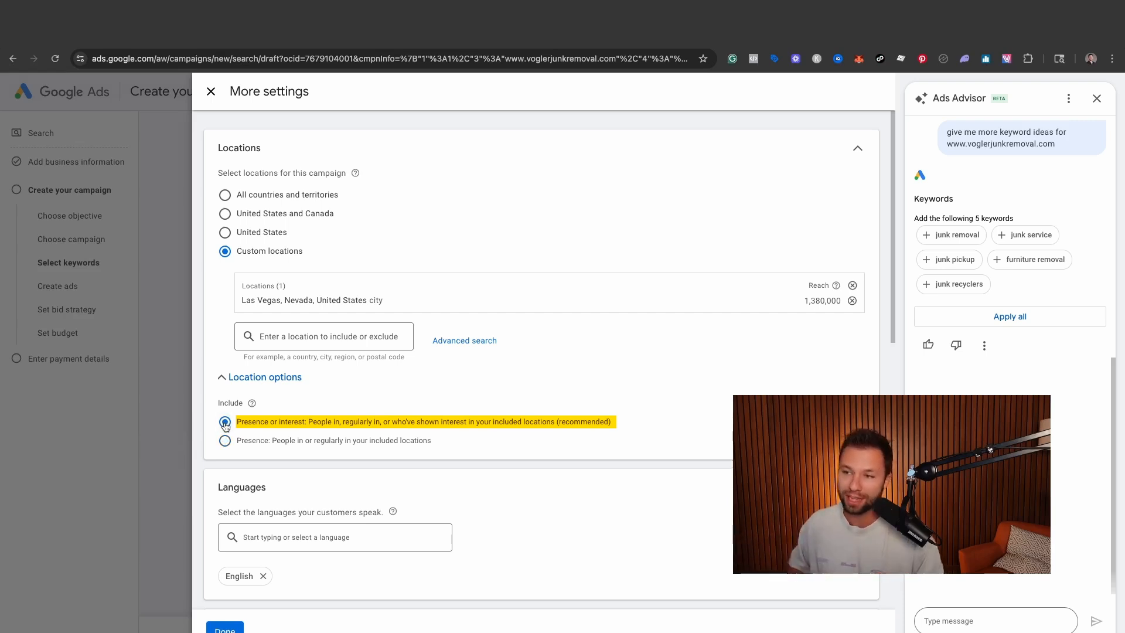
pyautogui.click(226, 441)
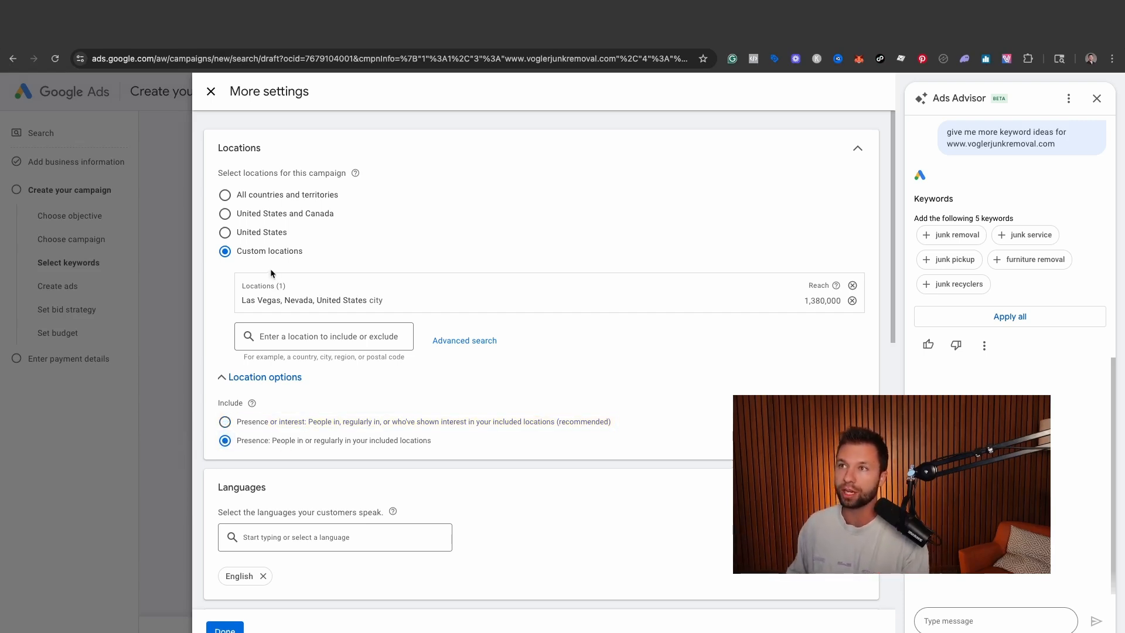
# - Exclude the Google Search Partners Network and the Google Display Network from the campaign and save the additional settings
pyautogui.scroll(-8, 364, 294)
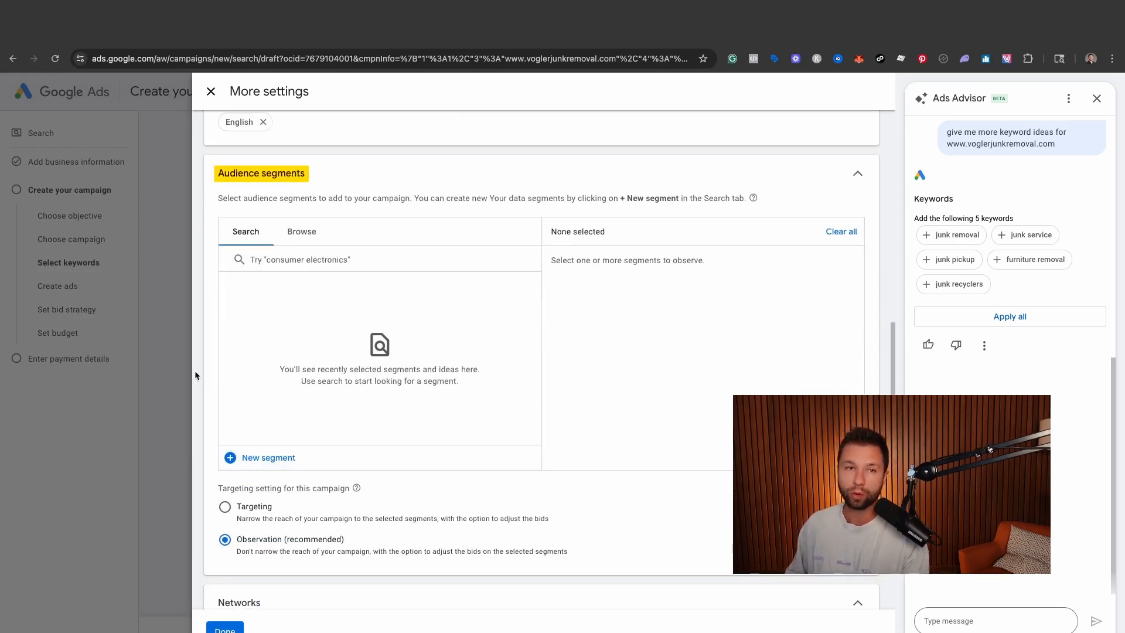
pyautogui.scroll(-2, 280, 351)
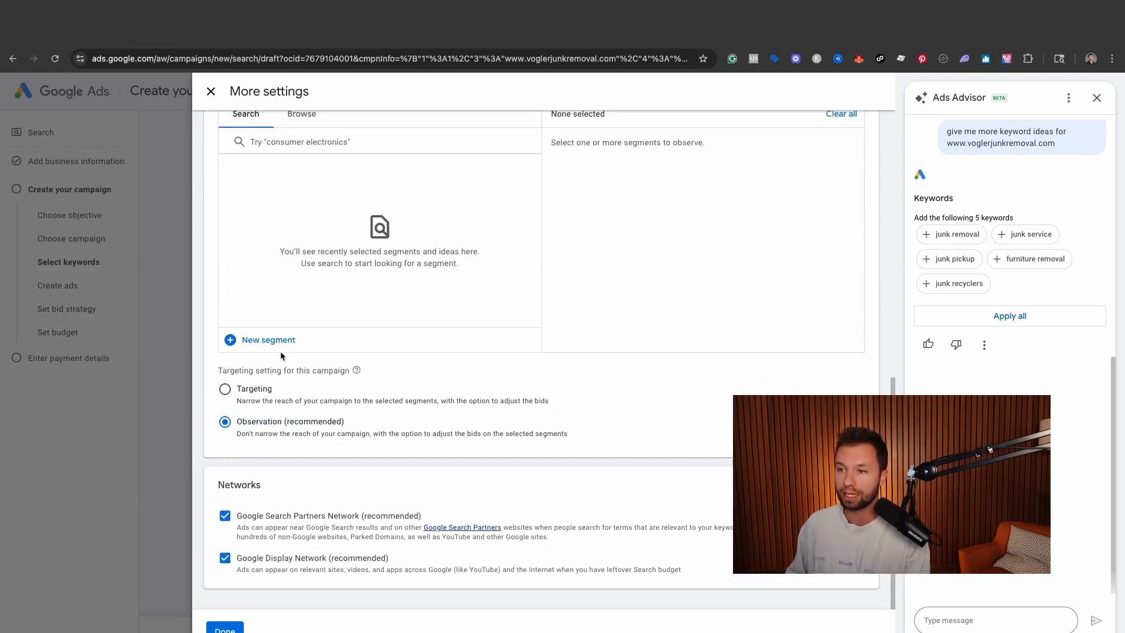
pyautogui.click(225, 558)
pyautogui.scroll(-2, 235, 527)
pyautogui.moveTo(236, 419); pyautogui.dragTo(351, 521)
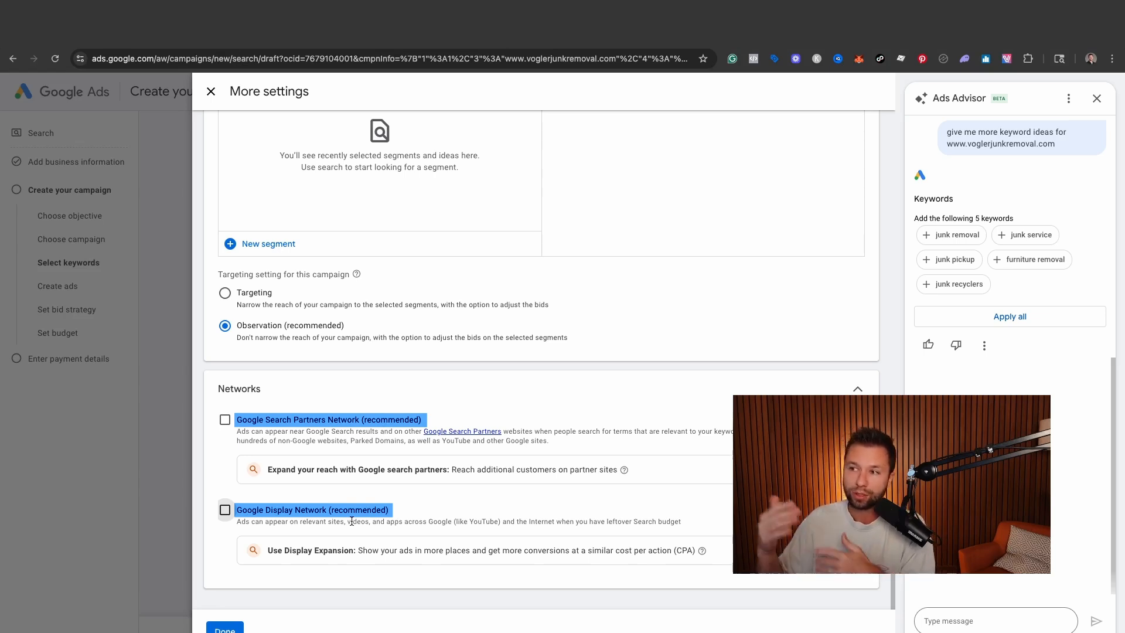
pyautogui.moveTo(268, 469); pyautogui.dragTo(617, 479)
pyautogui.moveTo(265, 552); pyautogui.dragTo(640, 563)
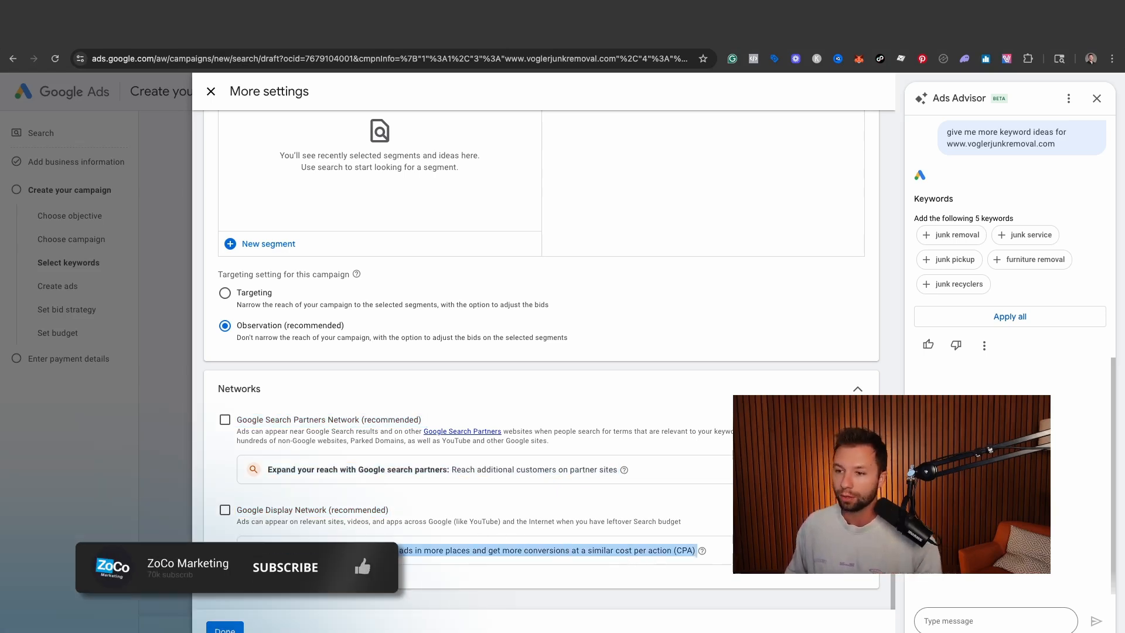
pyautogui.click(225, 629)
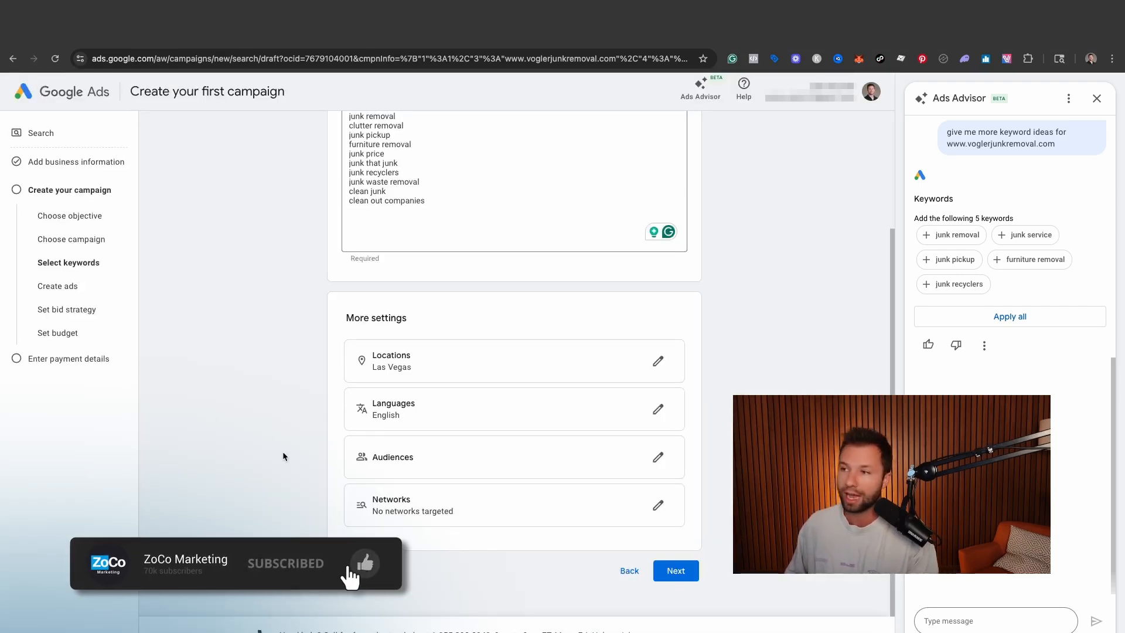
# - Accept the keywords and settings, continue to ad creation, and review the suggested headlines and descriptions
pyautogui.scroll(3, 296, 428)
pyautogui.scroll(-3, 300, 423)
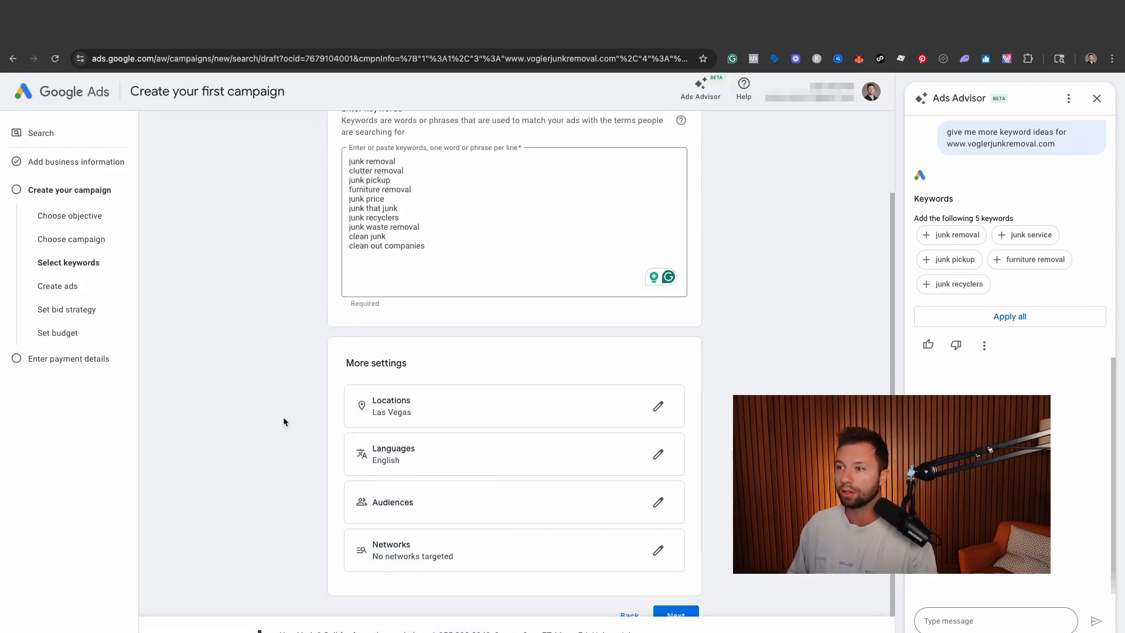
pyautogui.click(677, 573)
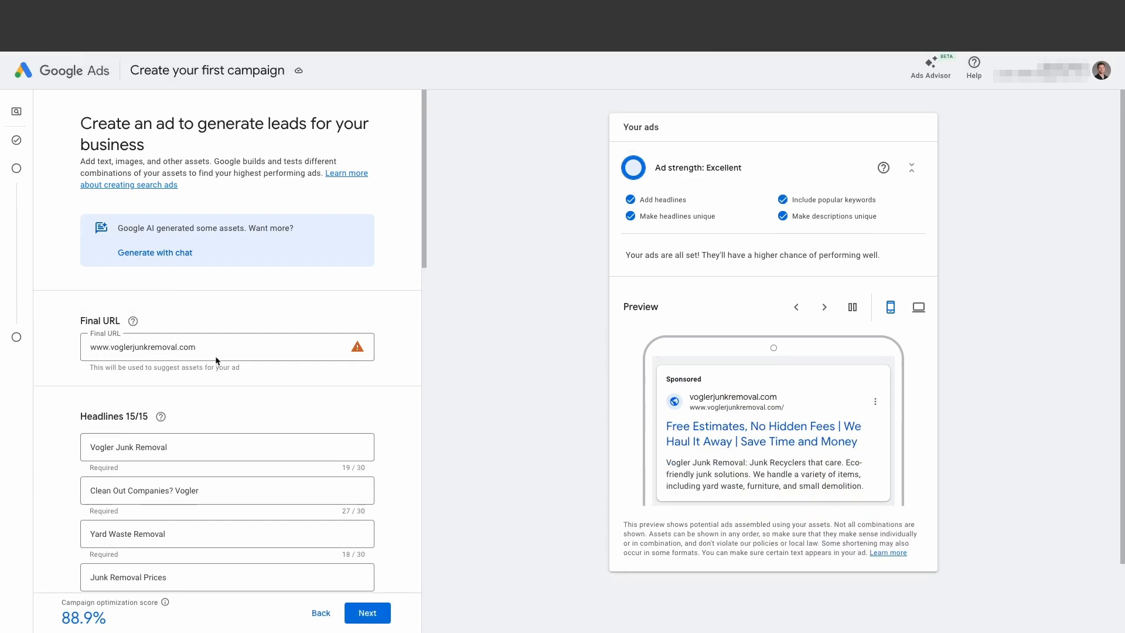
pyautogui.scroll(-15, 216, 359)
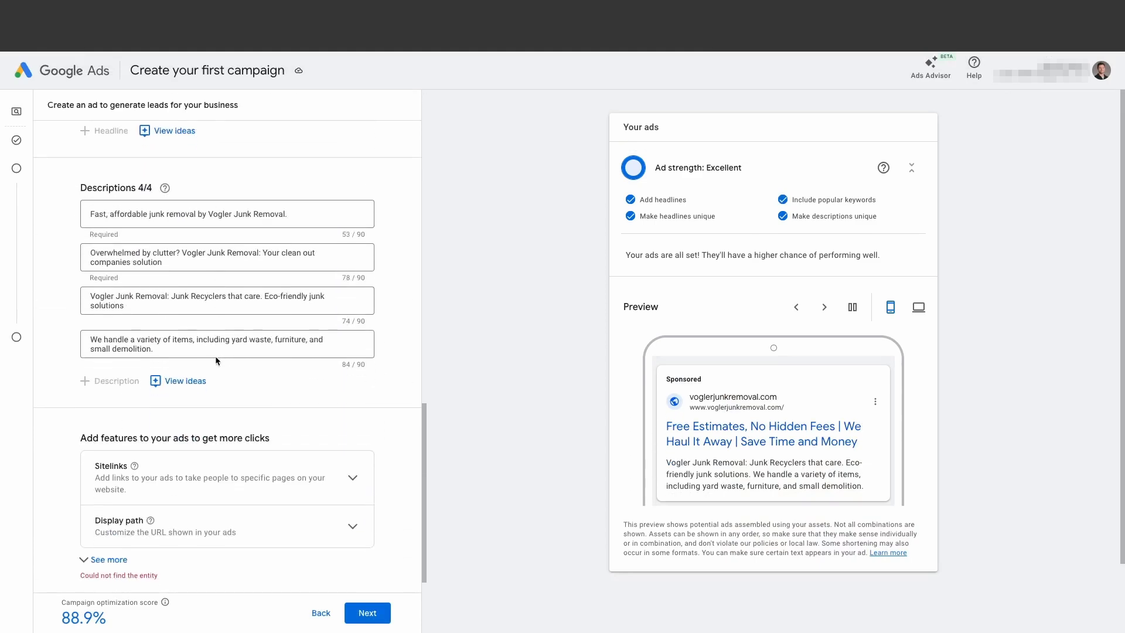
pyautogui.scroll(15, 215, 356)
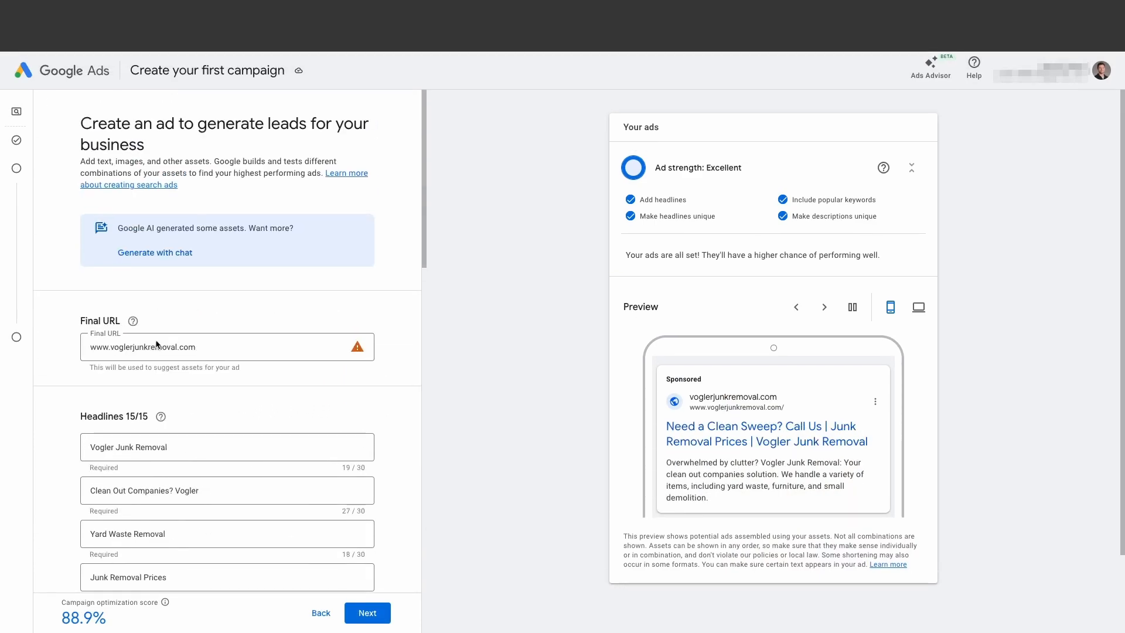
# - Replace the ad's second headline with short placeholder text that contains none of the popular keywords
pyautogui.scroll(-2, 157, 346)
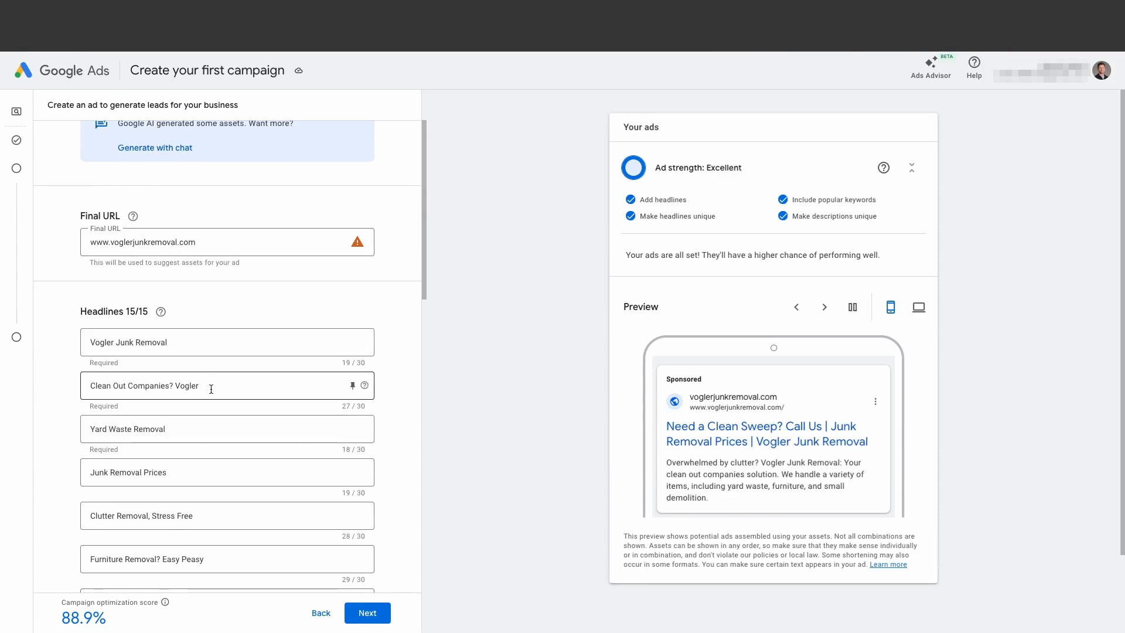
pyautogui.tripleClick(213, 385)
pyautogui.press('BackSpace')
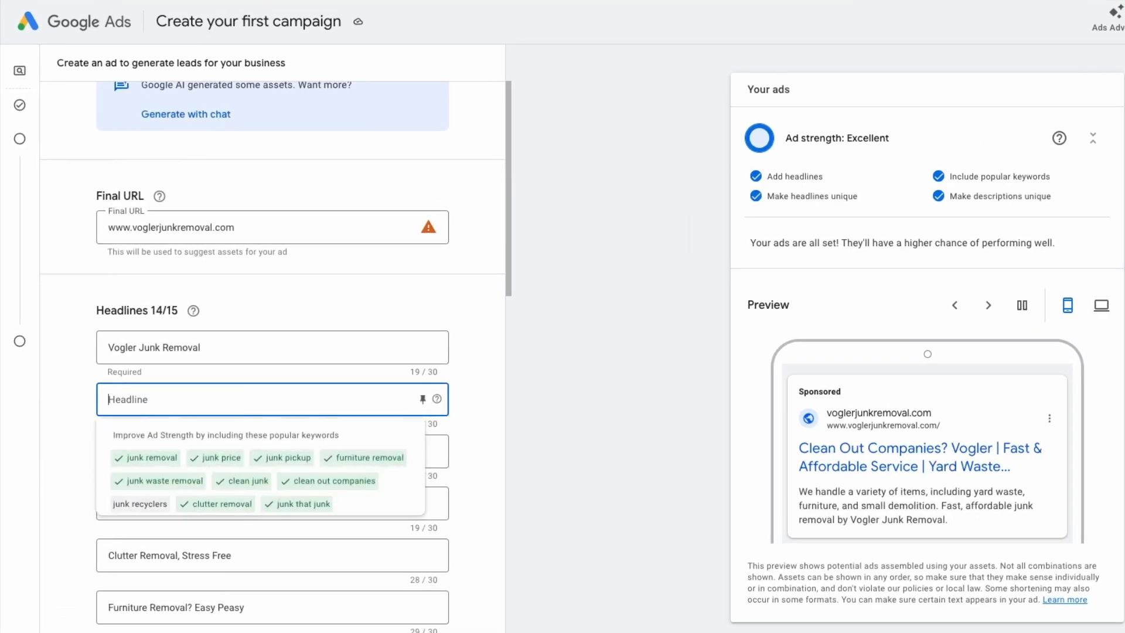
pyautogui.write('T')
pyautogui.press('BackSpace')
pyautogui.click(136, 504)
pyautogui.click(136, 403)
pyautogui.write('Headline')
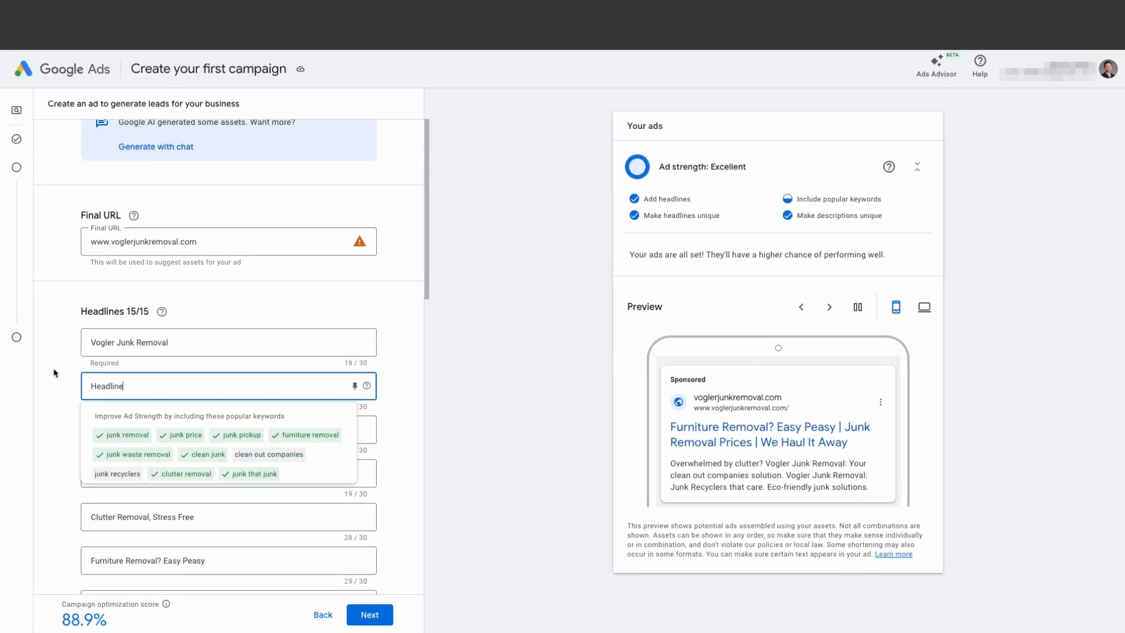
pyautogui.click(63, 385)
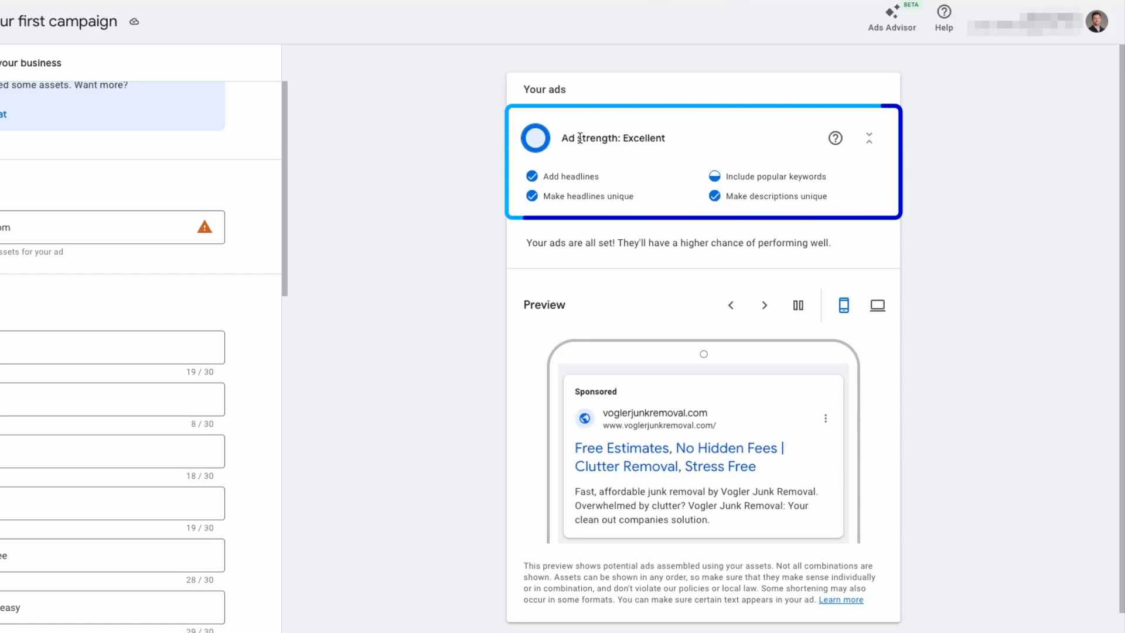
# - Check the ad strength rating and clear the text of the second headline
pyautogui.moveTo(561, 138); pyautogui.dragTo(634, 140)
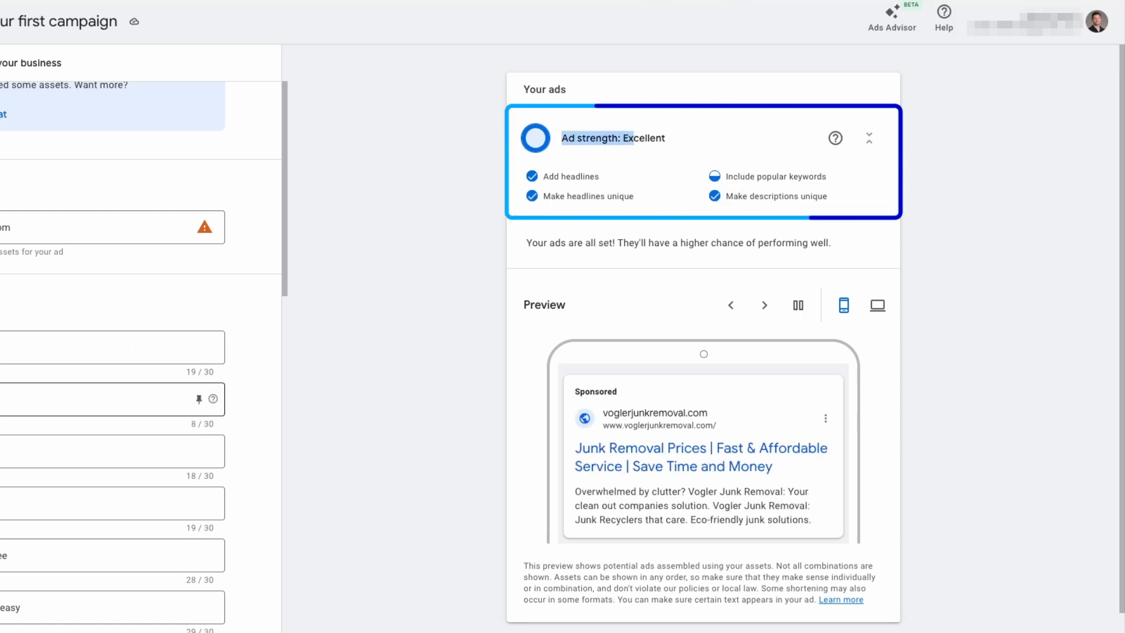
pyautogui.click(5, 400)
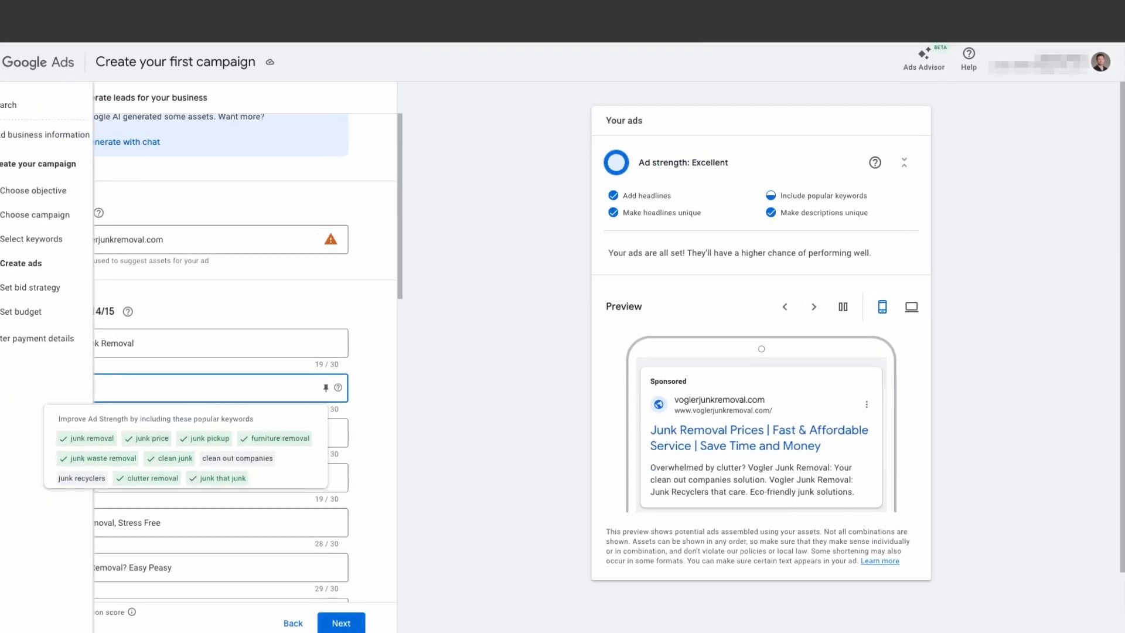
pyautogui.click(34, 304)
pyautogui.scroll(1, 245, 298)
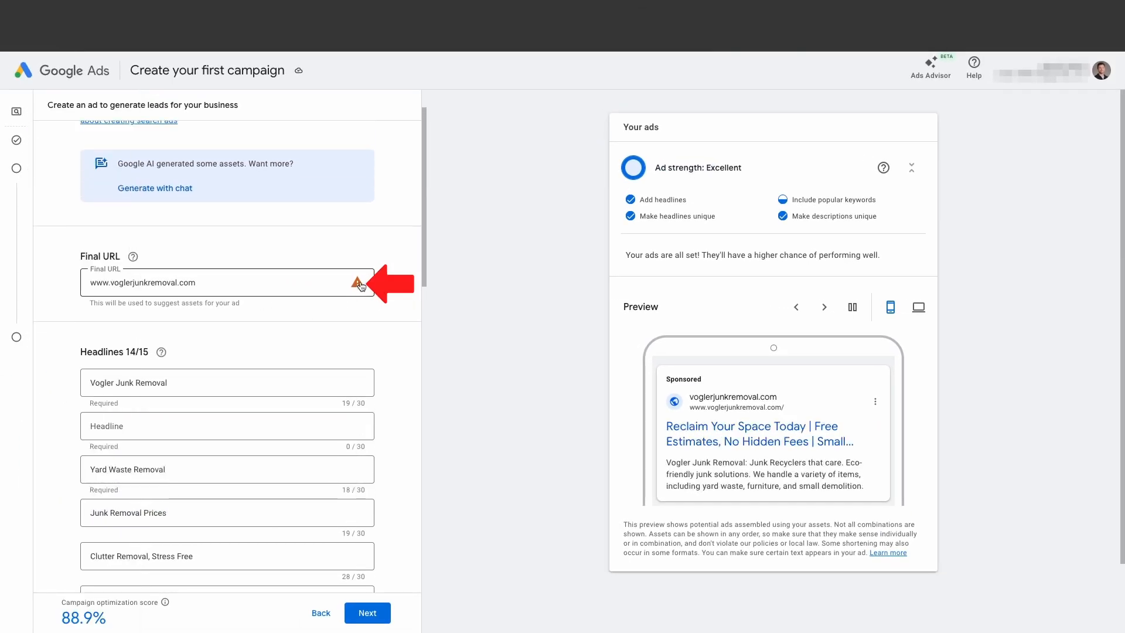
pyautogui.moveTo(357, 286)
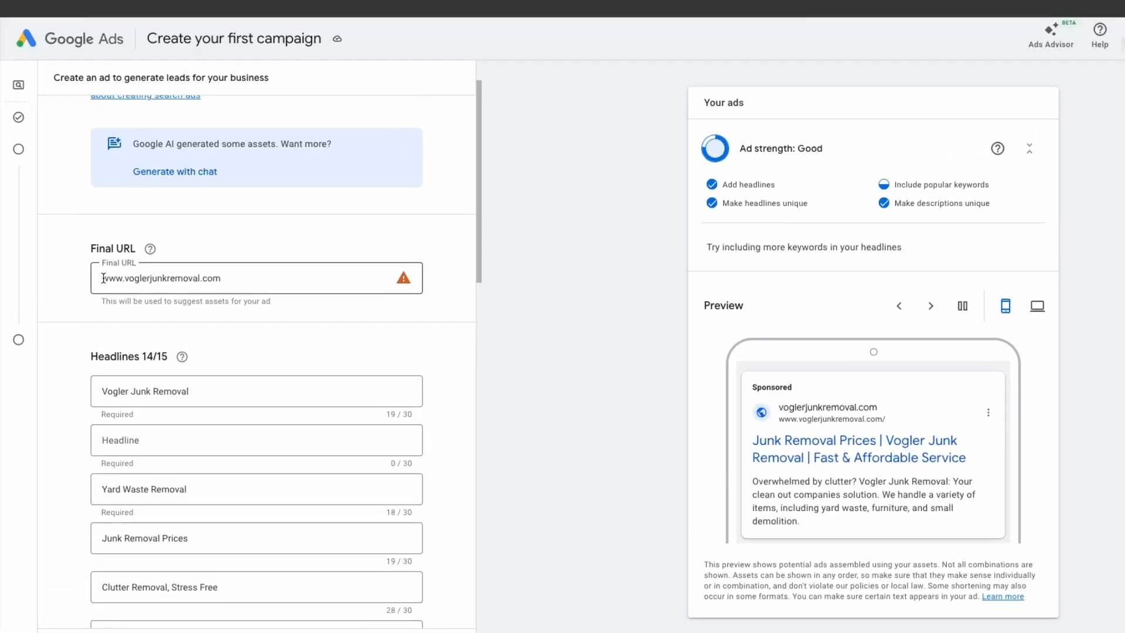
pyautogui.click(132, 292)
pyautogui.press('Home')
pyautogui.write('https://')
pyautogui.click(95, 332)
# - Fill in the empty second headline with "Clean out Companies"
pyautogui.scroll(3, 105, 316)
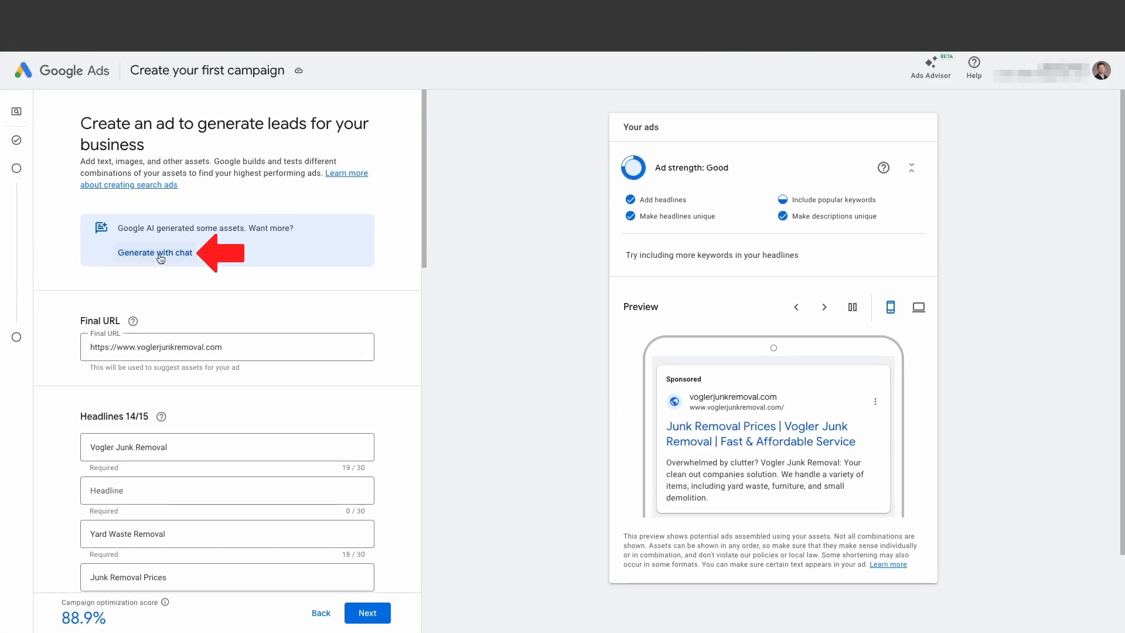
pyautogui.click(146, 490)
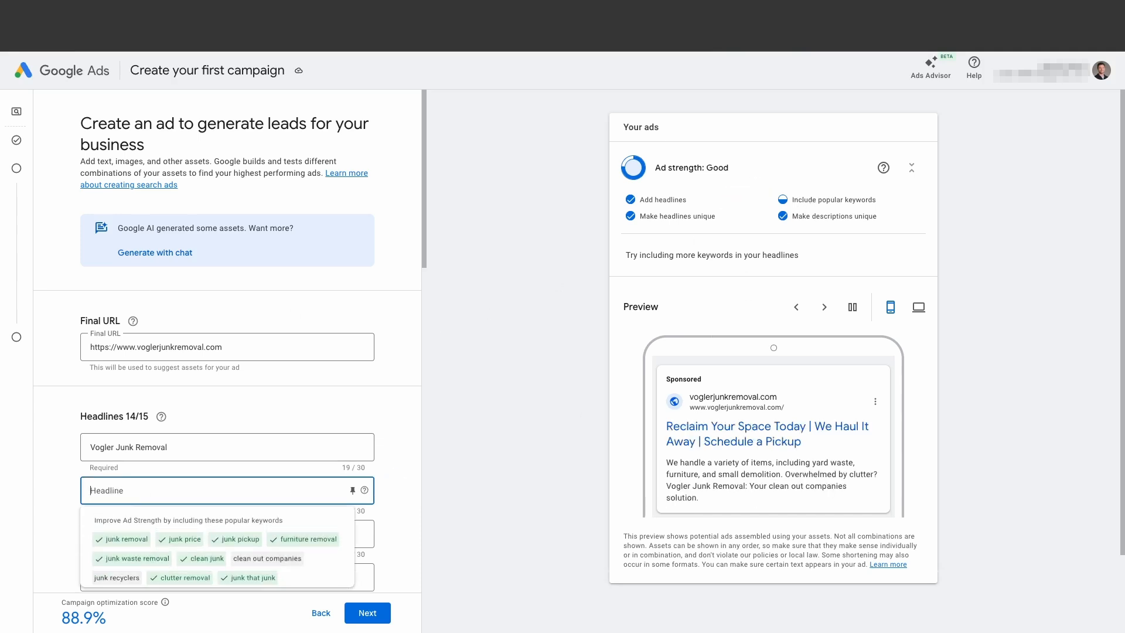
pyautogui.write('Clean out Companies')
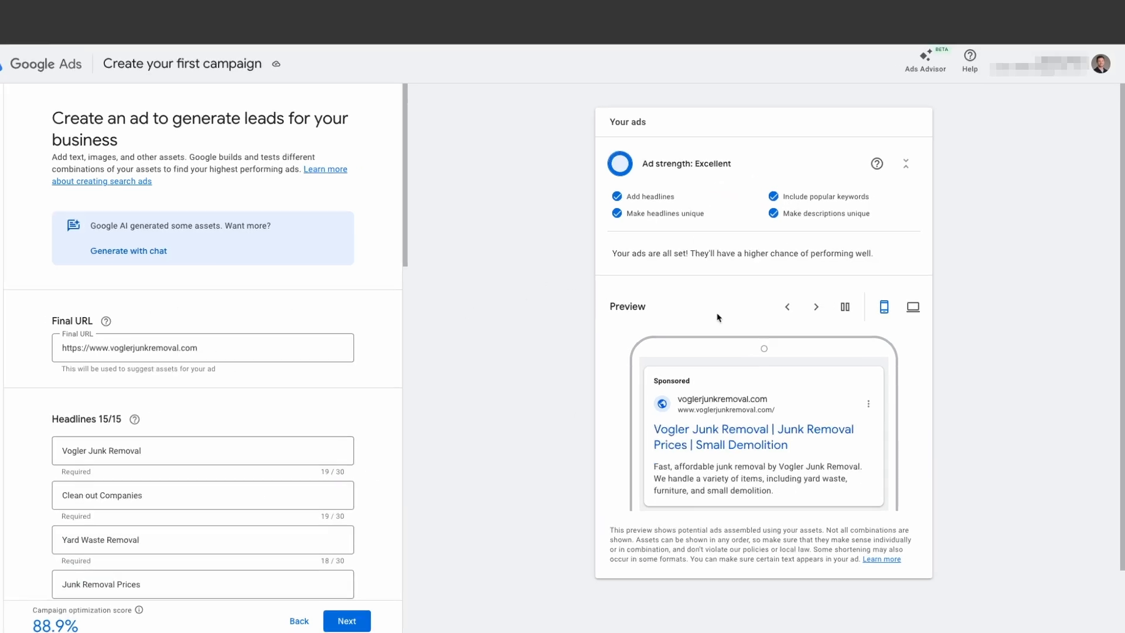
# - Cycle through the mobile ad preview to compare how the headlines are combined
pyautogui.click(824, 309)
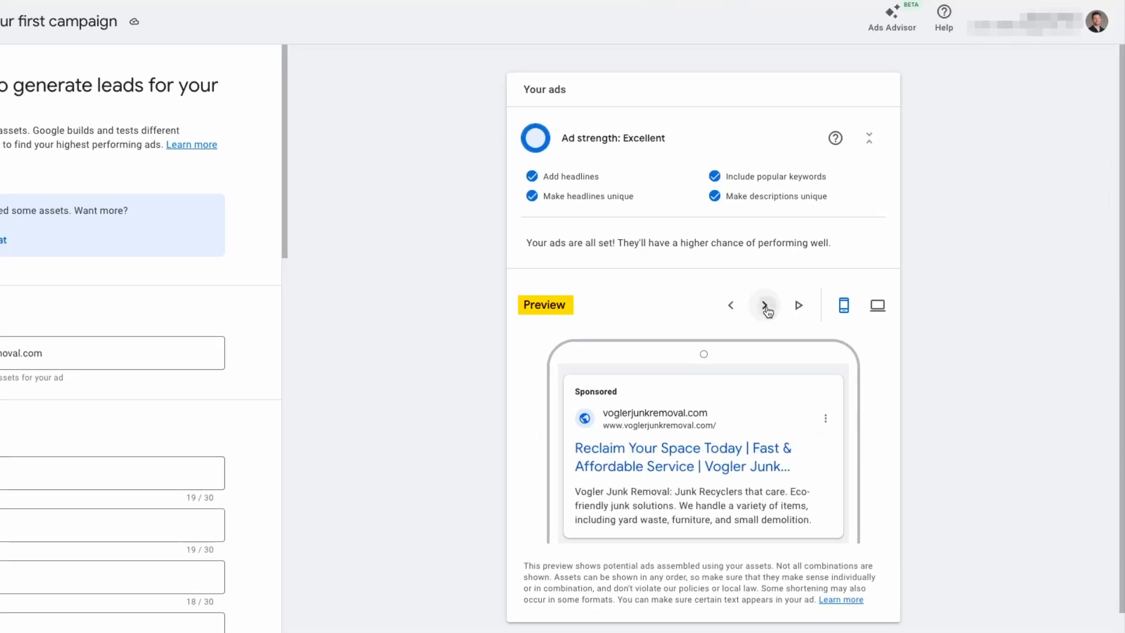
pyautogui.click(766, 308)
pyautogui.click(765, 308)
pyautogui.click(765, 307)
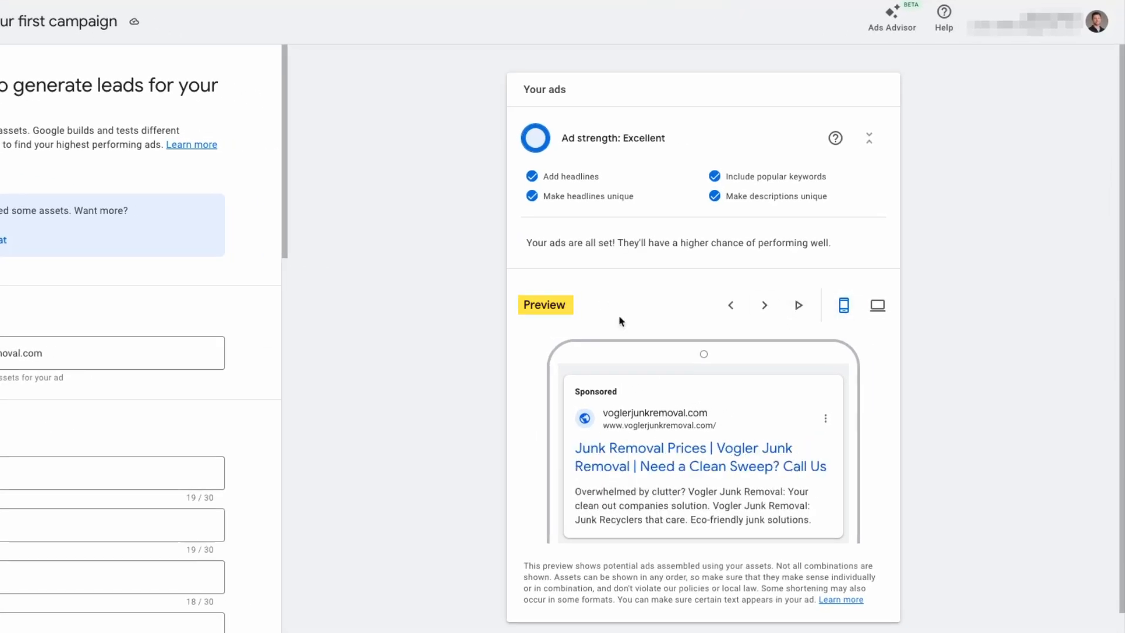
# - Review the remaining headlines and the four descriptions, and cycle the ad preview to compare the description combinations
pyautogui.scroll(-2, 399, 328)
pyautogui.scroll(-3, 140, 352)
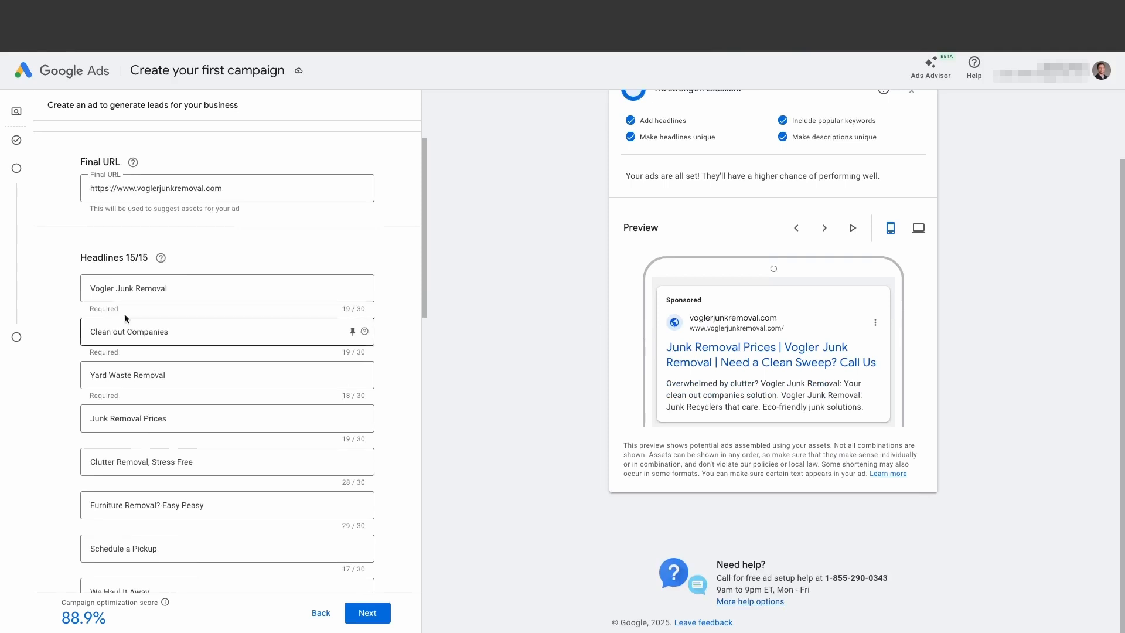
pyautogui.scroll(-8, 82, 293)
pyautogui.scroll(-4, 82, 292)
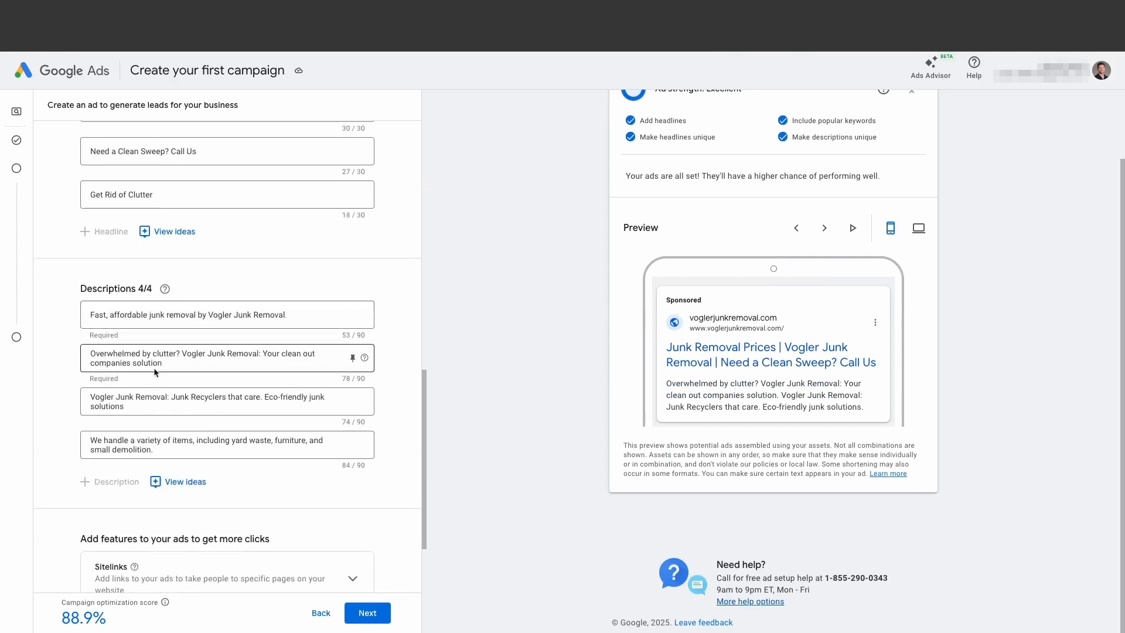
pyautogui.moveTo(666, 381); pyautogui.dragTo(866, 414)
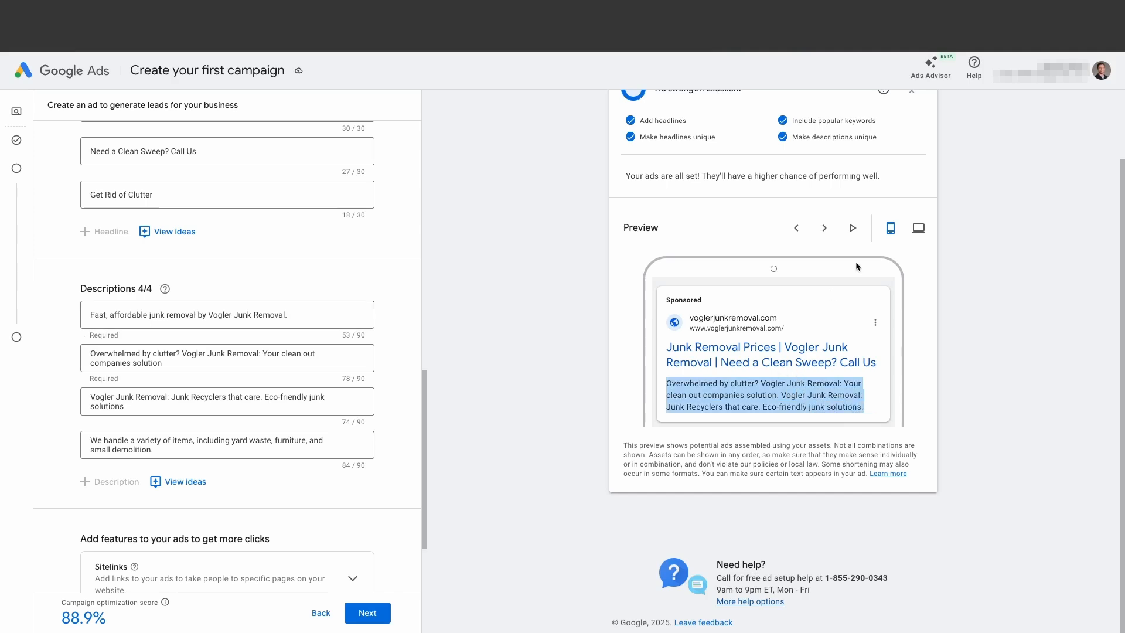
pyautogui.click(824, 230)
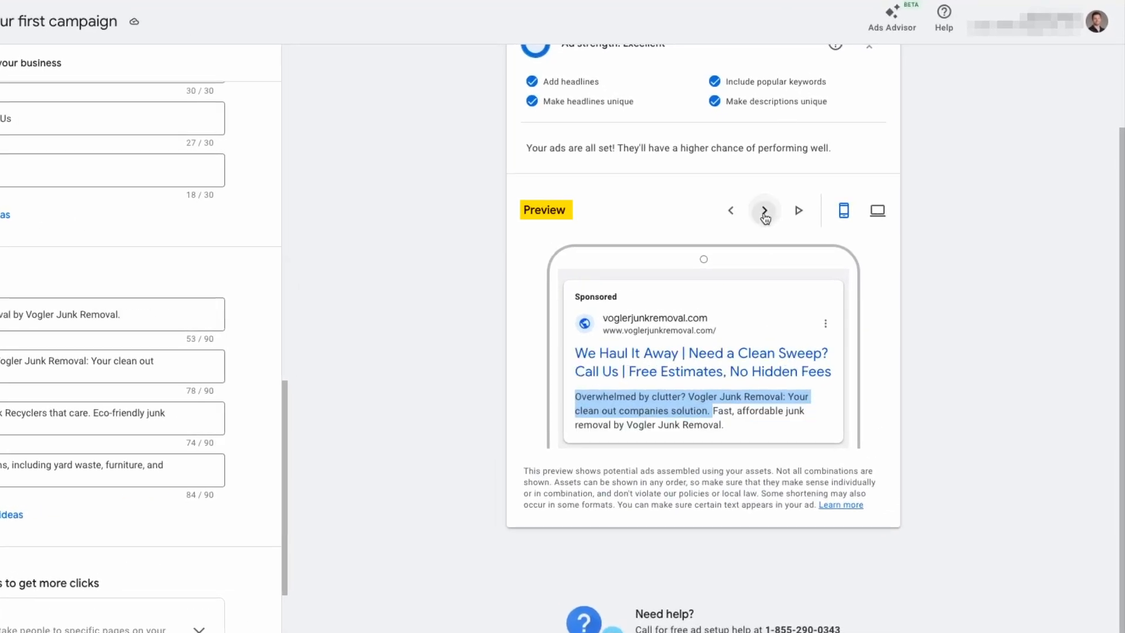
pyautogui.click(765, 212)
pyautogui.click(765, 212)
pyautogui.click(765, 212)
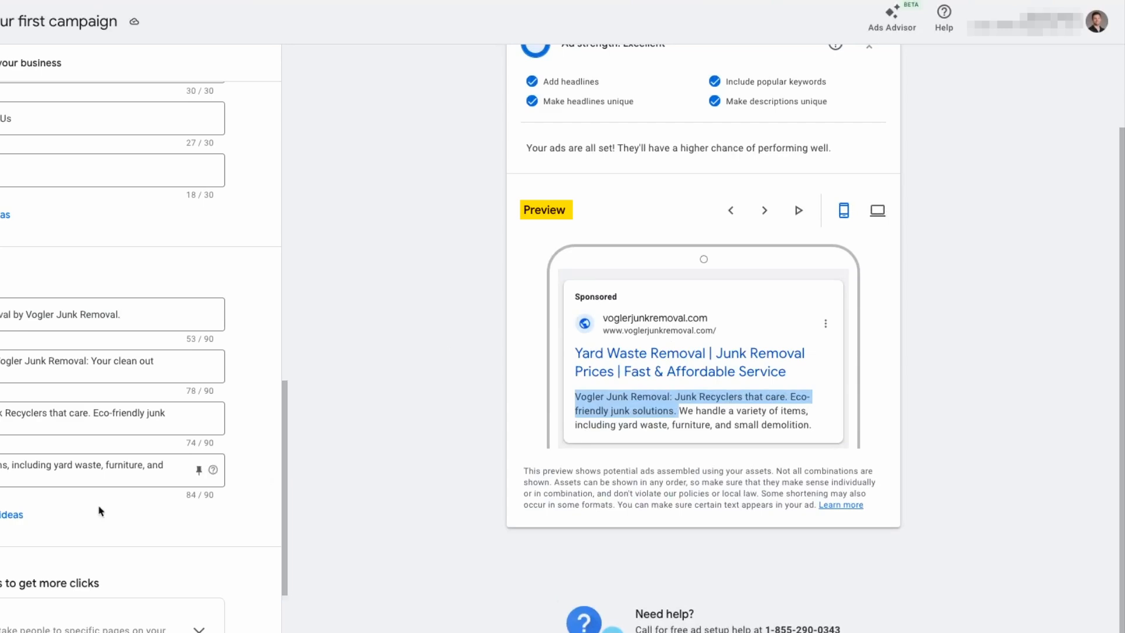
# - Draft a first sitelink with the text "About Us" to see it in the ad preview, and discard it
pyautogui.scroll(-5, 35, 520)
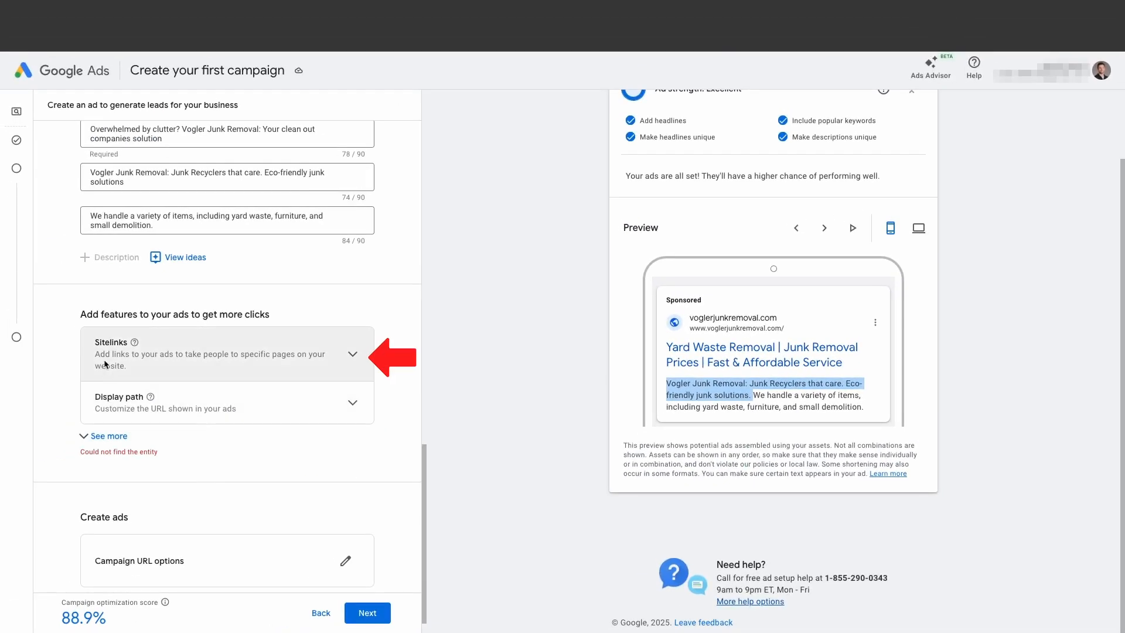
pyautogui.click(353, 358)
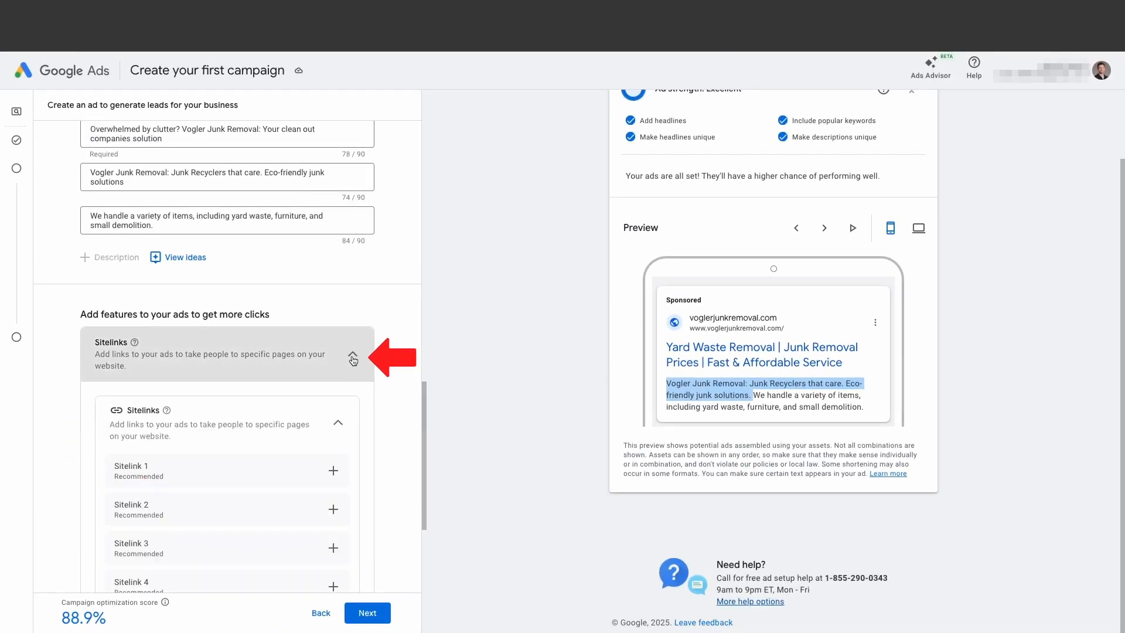
pyautogui.scroll(-2, 202, 460)
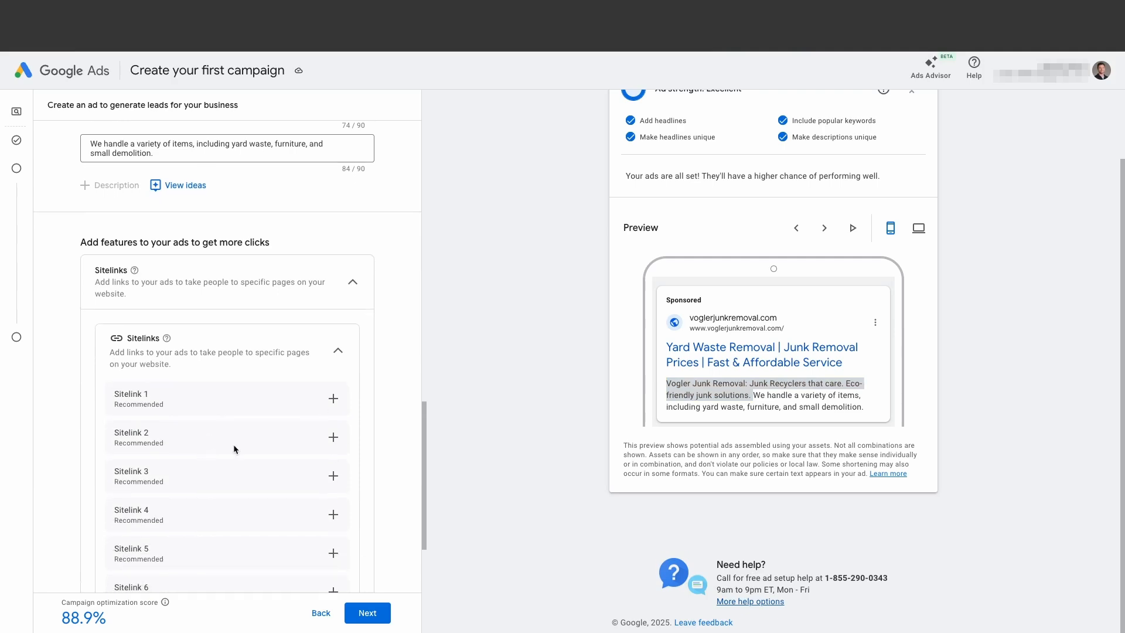
pyautogui.click(333, 400)
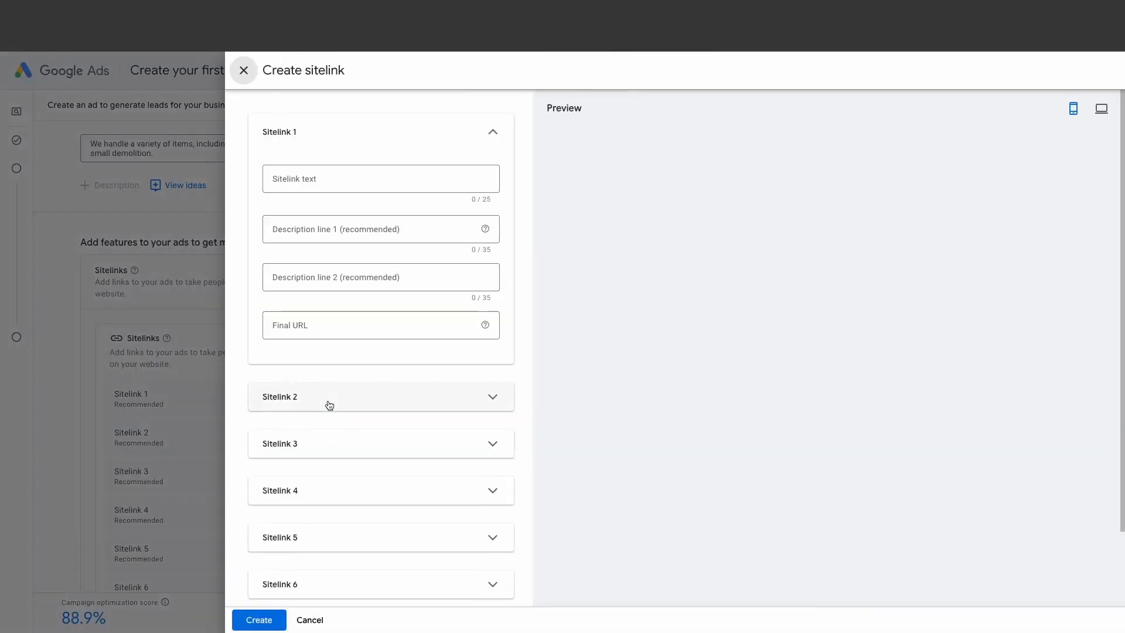
pyautogui.click(294, 178)
pyautogui.write('About Us')
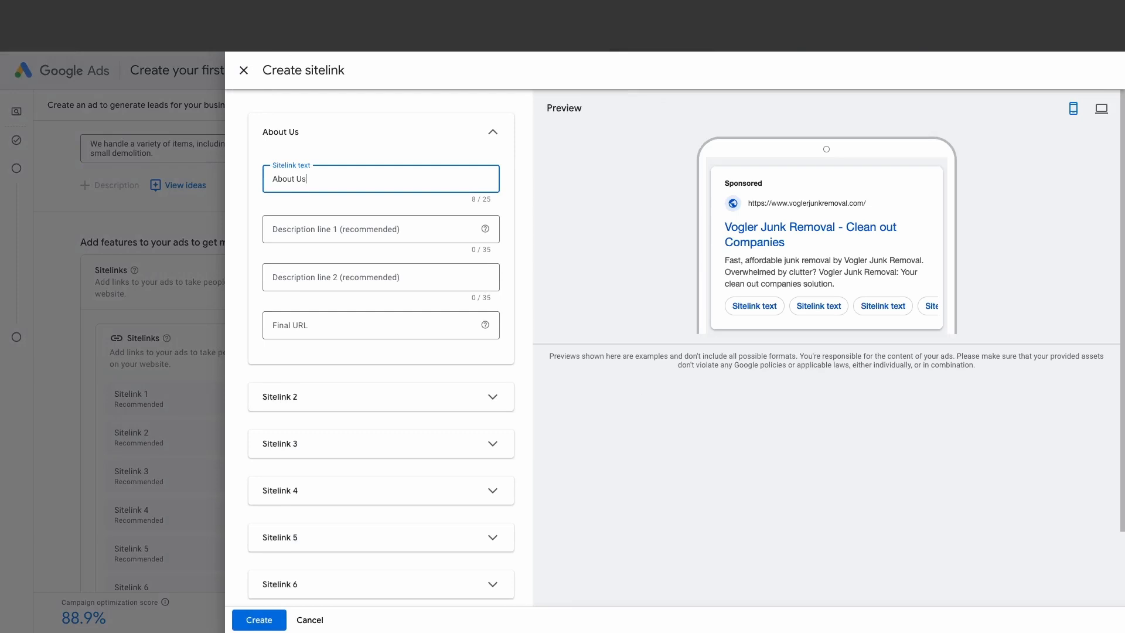
pyautogui.click(298, 333)
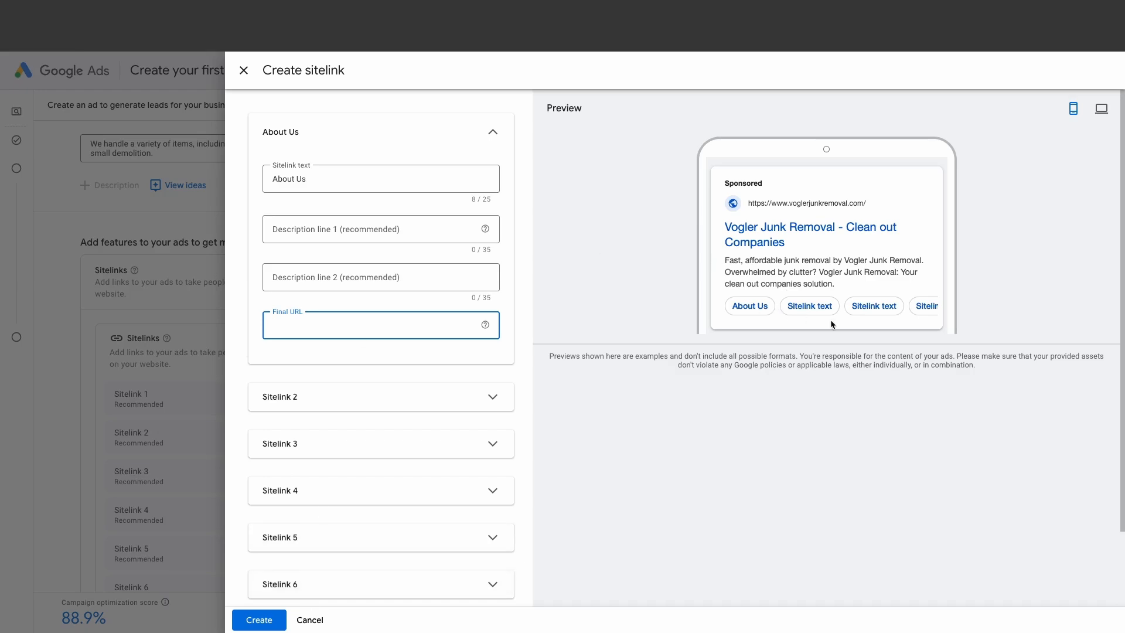
pyautogui.click(311, 620)
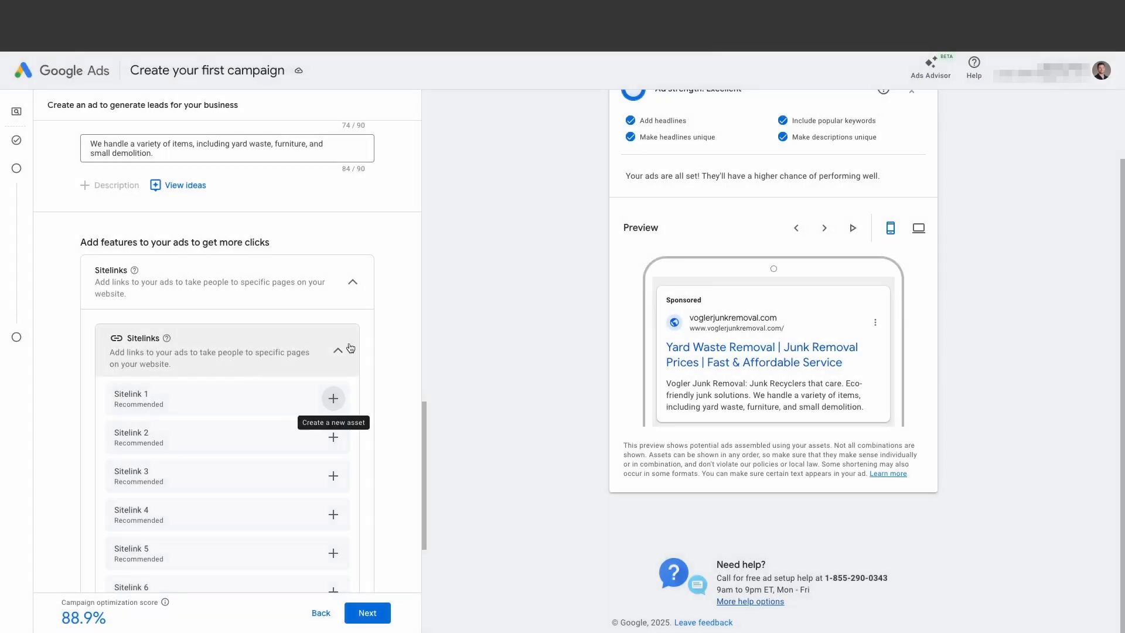
# - Leave the sitelinks empty, continue to the bid strategy, and choose Conversions as its focus
pyautogui.click(341, 351)
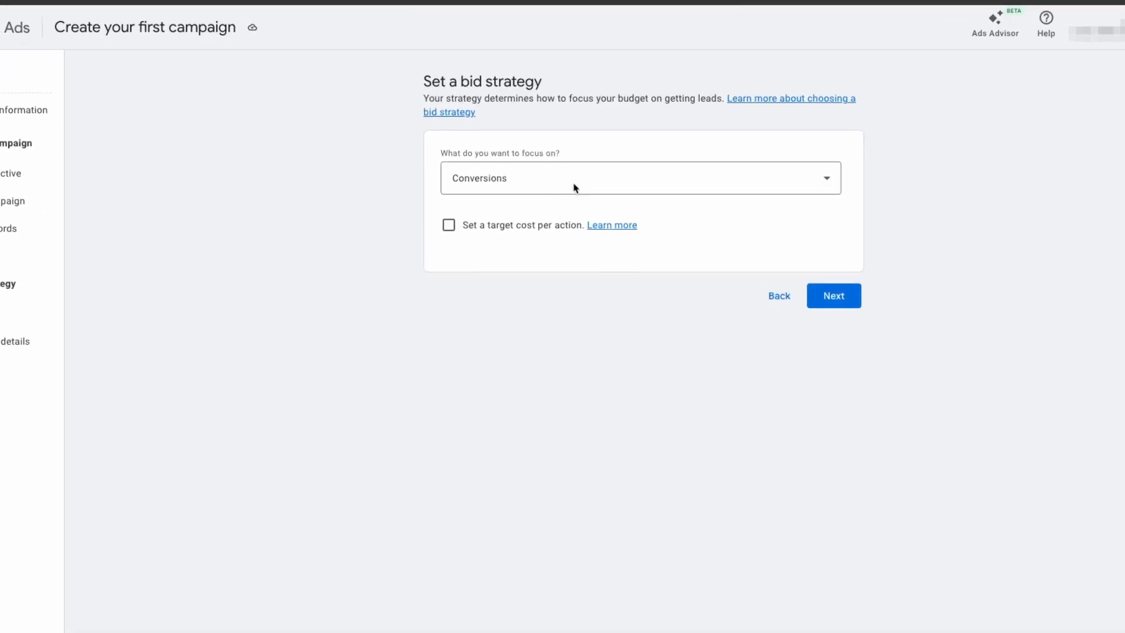
pyautogui.click(838, 182)
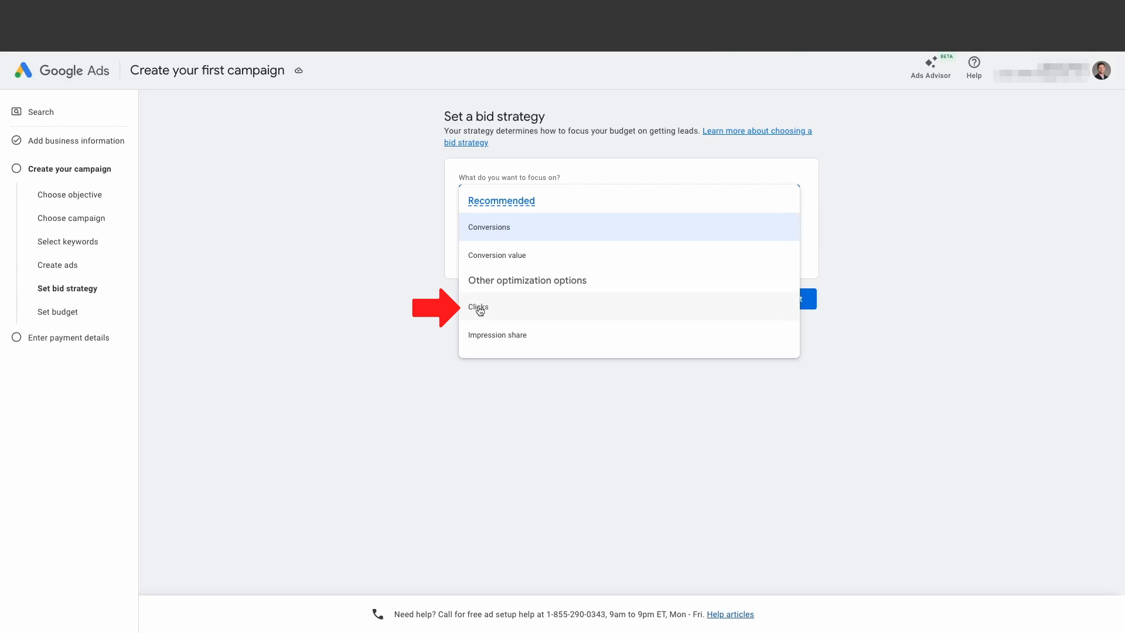
pyautogui.click(480, 228)
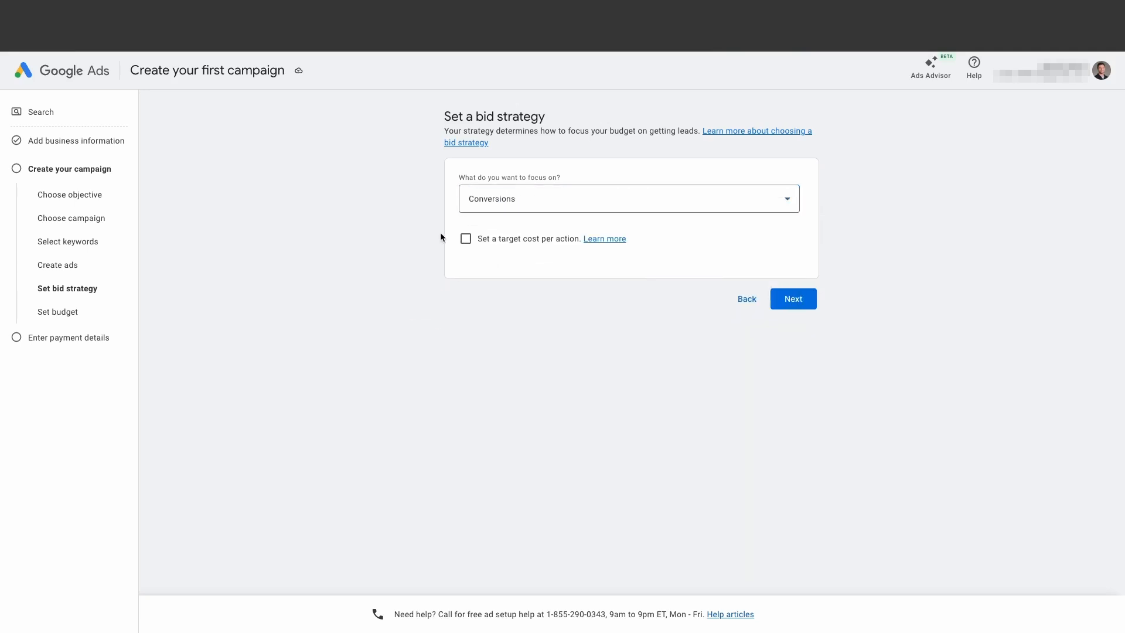
# - Keep Conversions as the bidding focus, set a target cost per action of $30, and continue to the budget
pyautogui.click(570, 205)
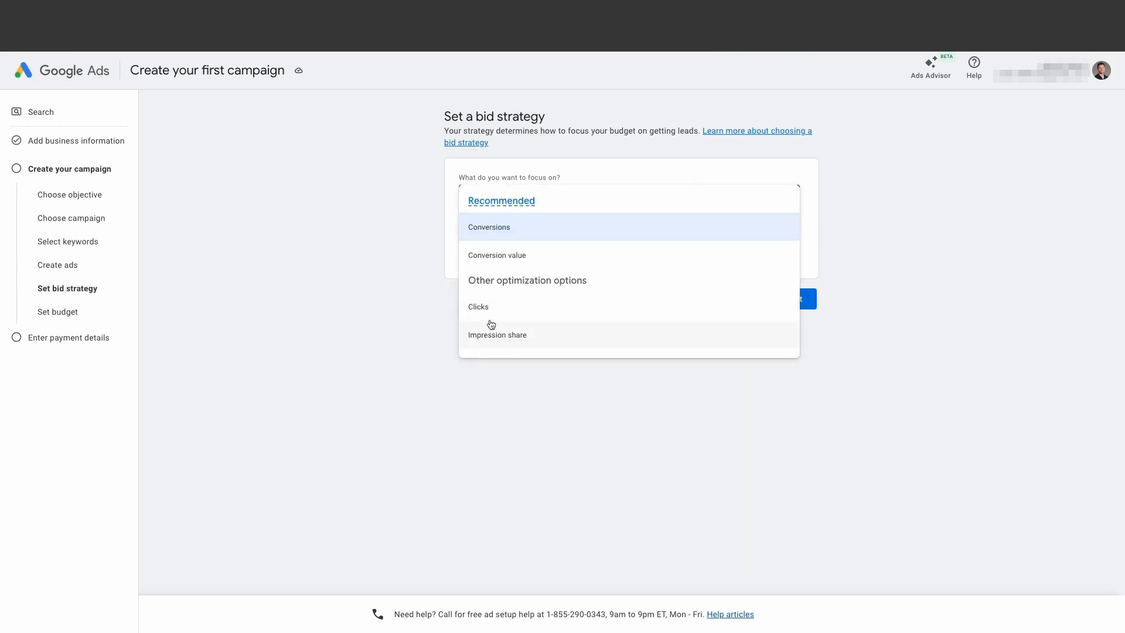
pyautogui.click(420, 267)
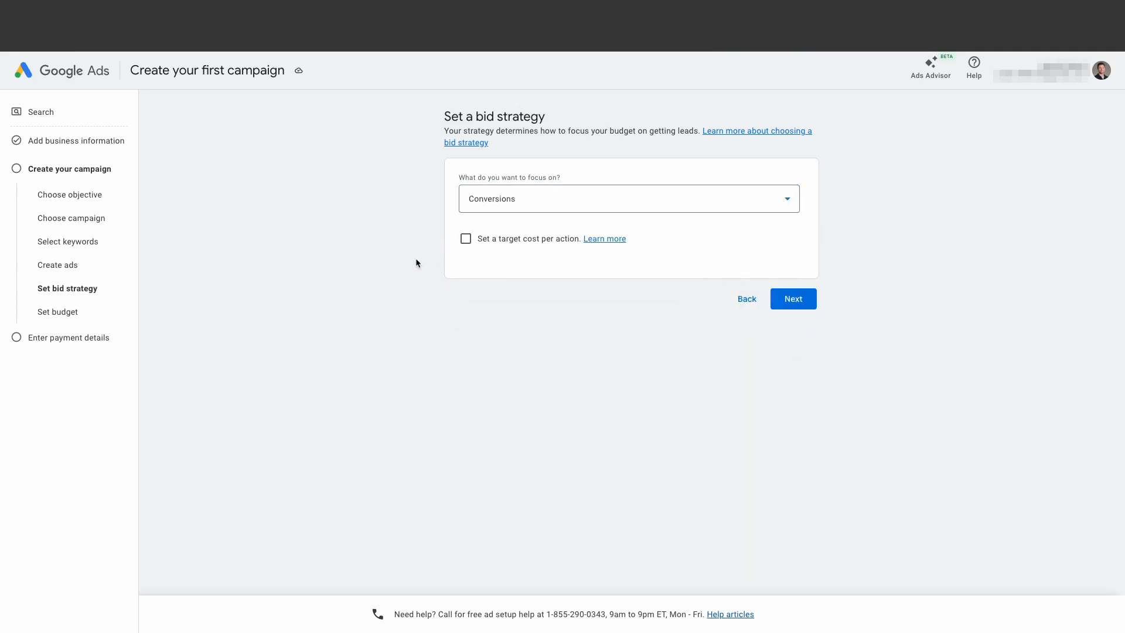
pyautogui.click(467, 240)
pyautogui.click(519, 288)
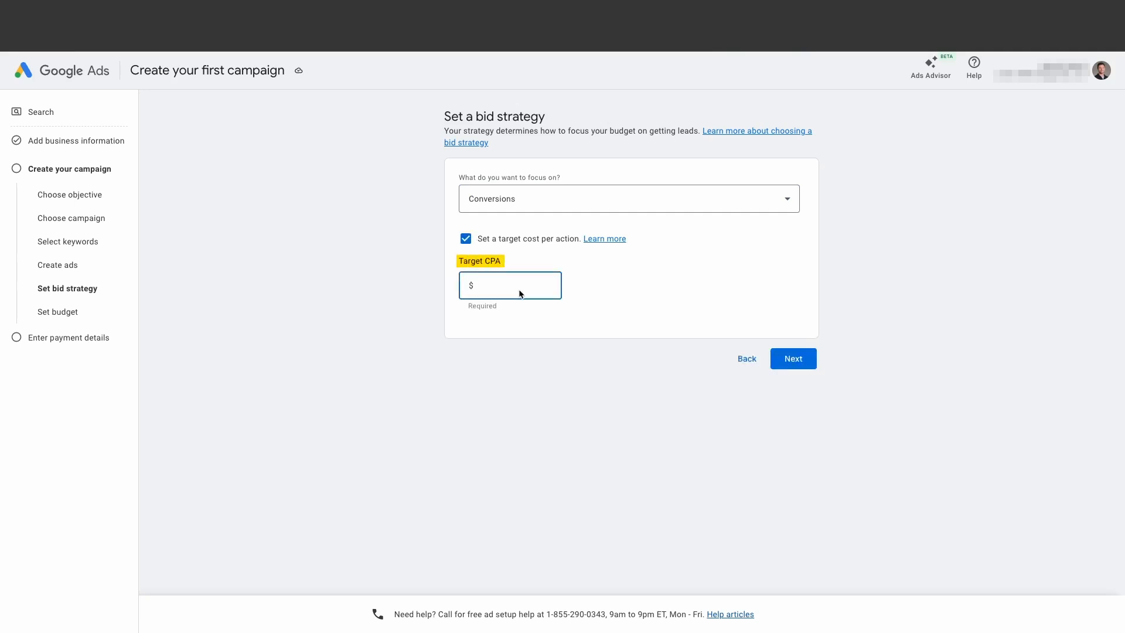
pyautogui.write('30')
pyautogui.click(794, 358)
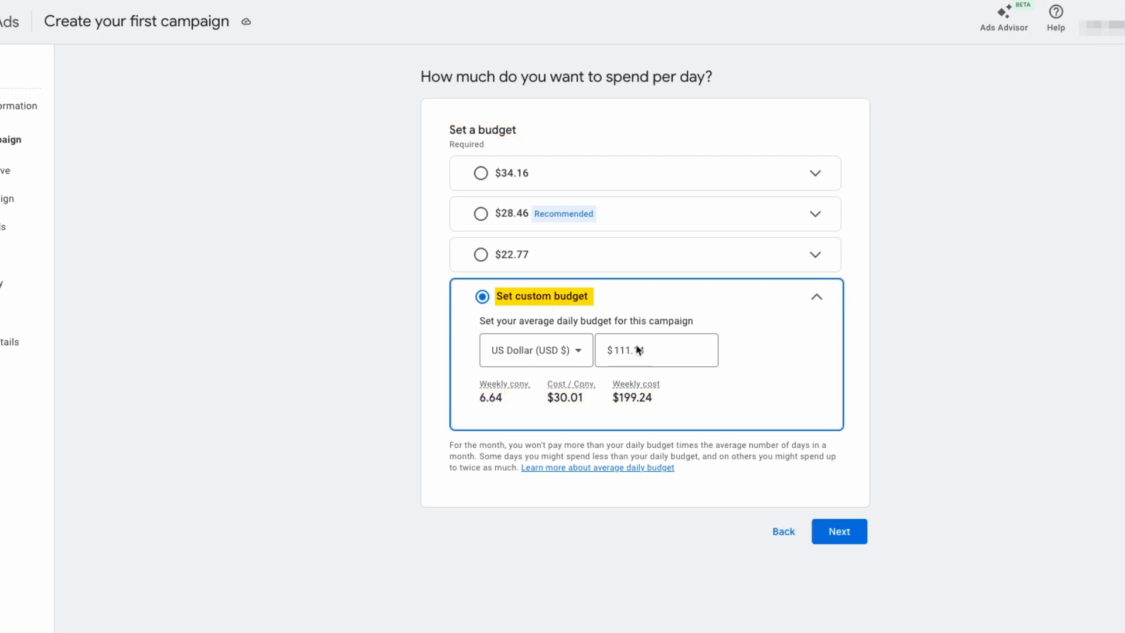
# - Set the campaign's custom average daily budget to $10
pyautogui.moveTo(650, 351); pyautogui.dragTo(612, 350)
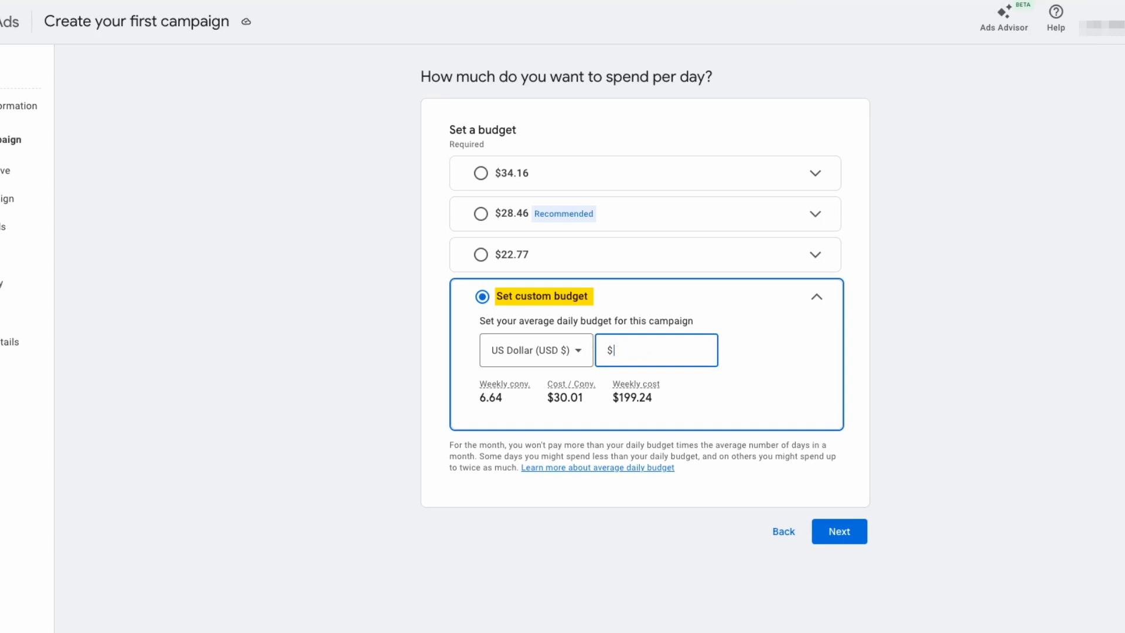
pyautogui.write('5')
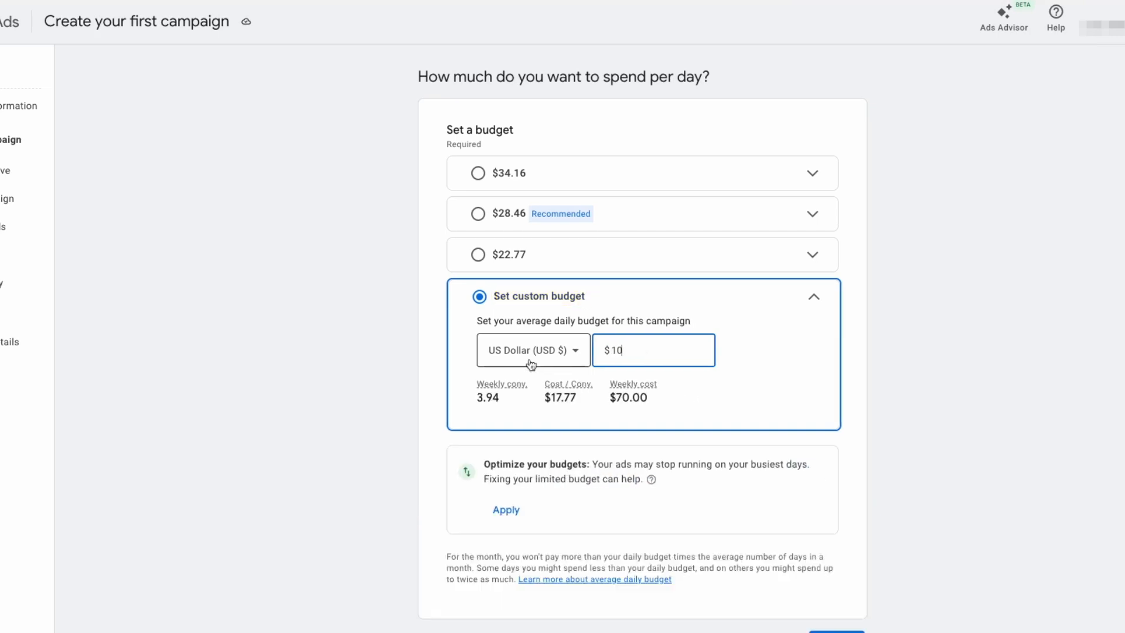
pyautogui.click(378, 354)
# - Declare that the campaign has no EU political ads, decline personalized strategist guidance, and submit the payment details
pyautogui.scroll(-1, 374, 356)
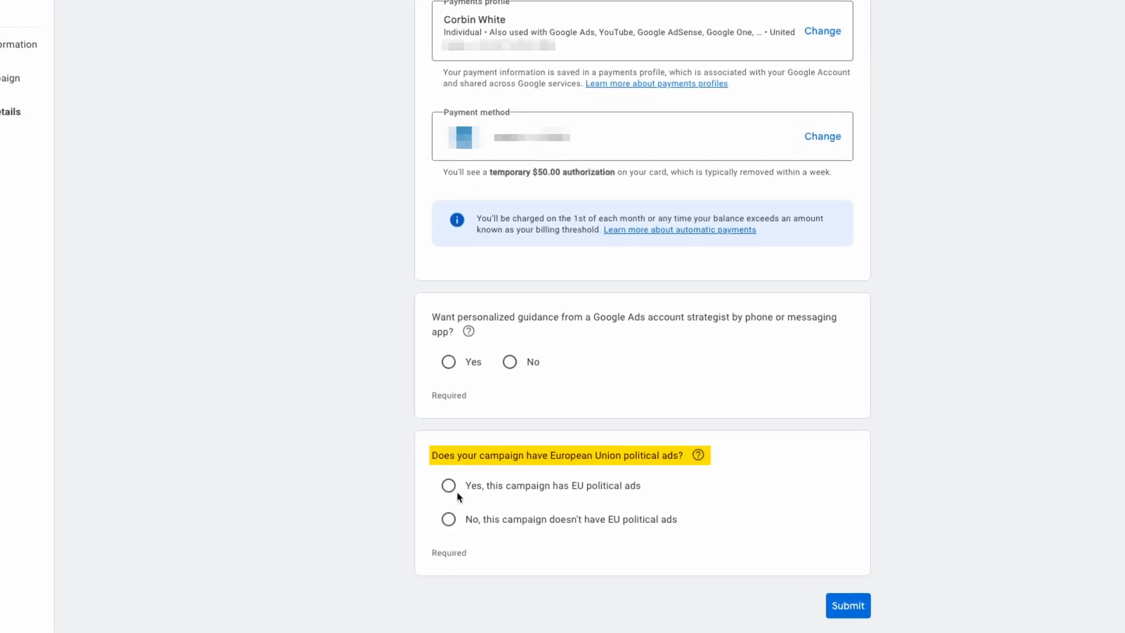
pyautogui.click(448, 519)
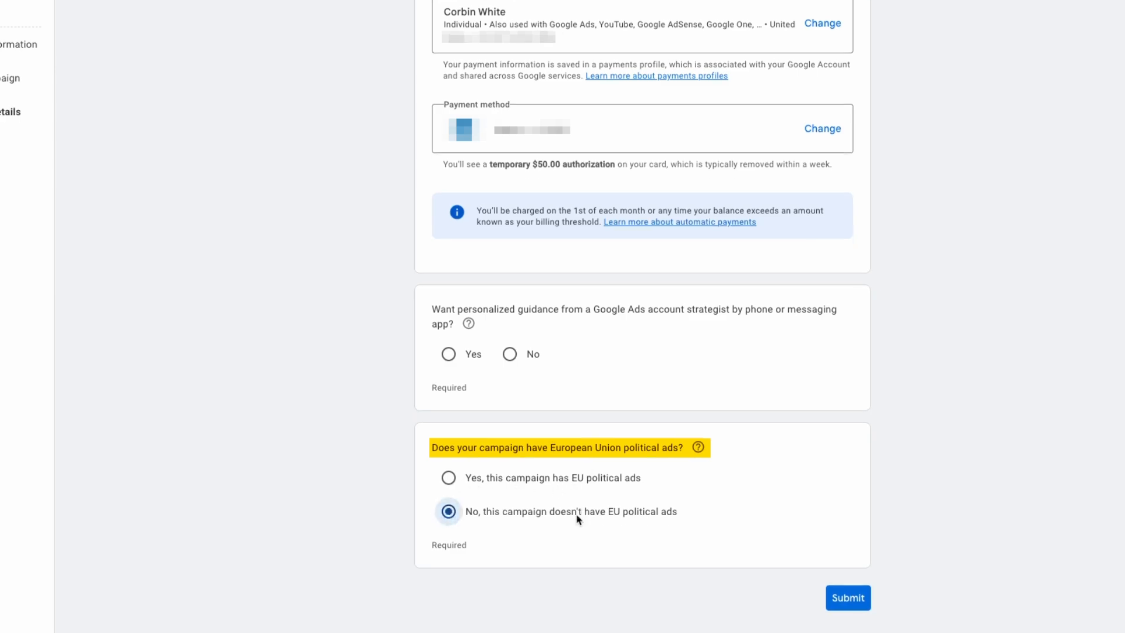
pyautogui.click(510, 362)
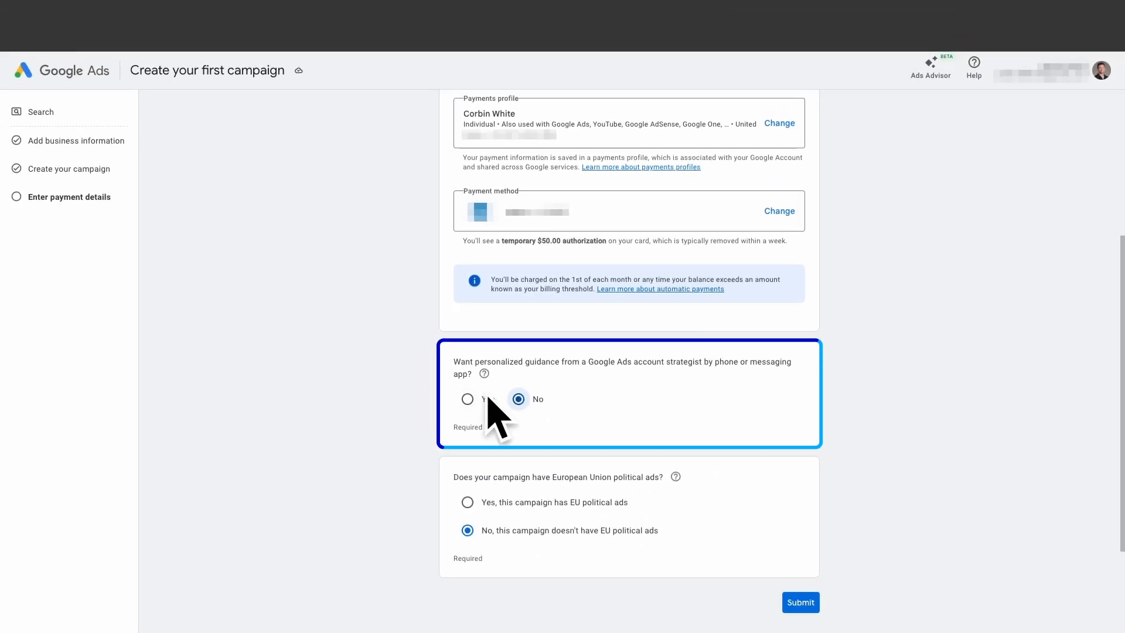
pyautogui.click(801, 603)
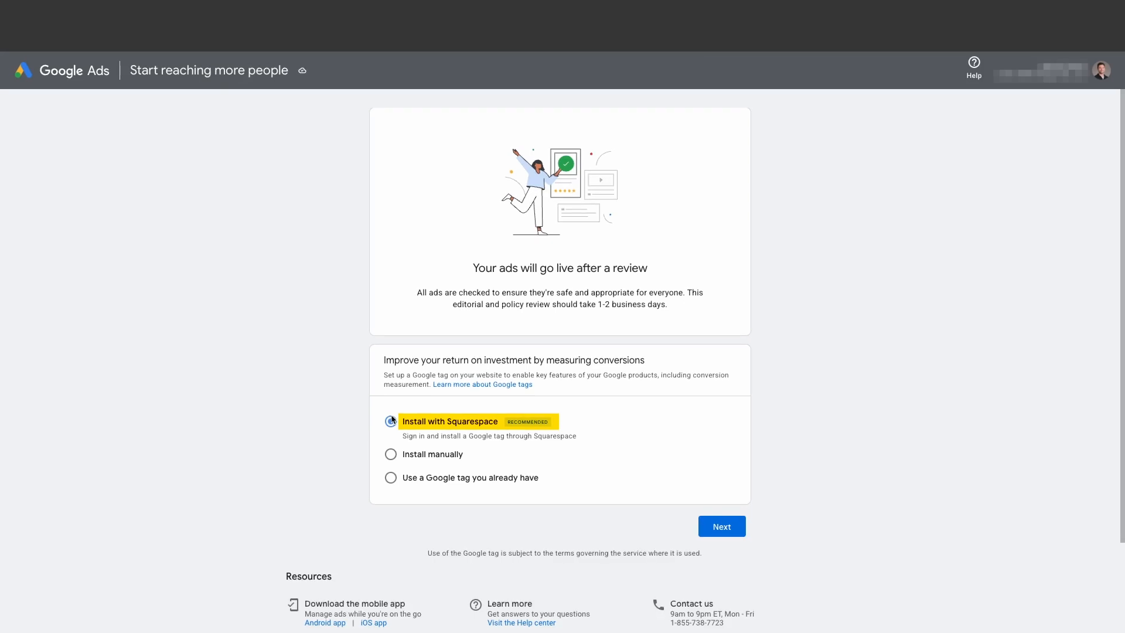
# - Examine the Google tag code offered for manual installation, and return to the Install with Squarespace option
pyautogui.click(391, 456)
pyautogui.scroll(-3, 413, 356)
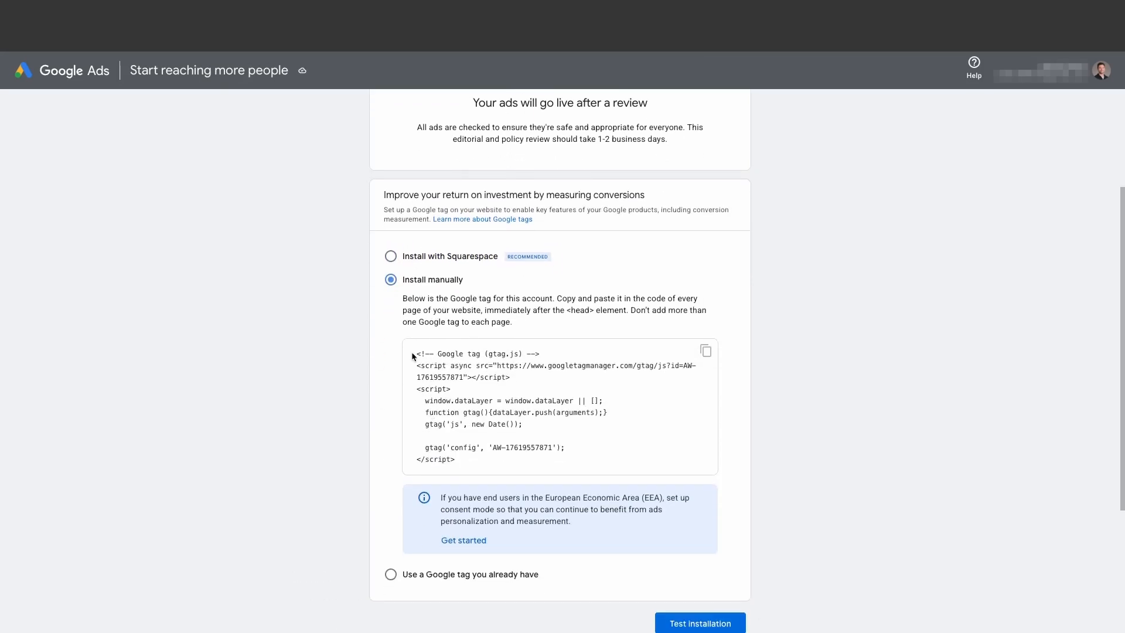
pyautogui.moveTo(421, 357); pyautogui.dragTo(470, 465)
pyautogui.scroll(1, 538, 339)
pyautogui.click(391, 294)
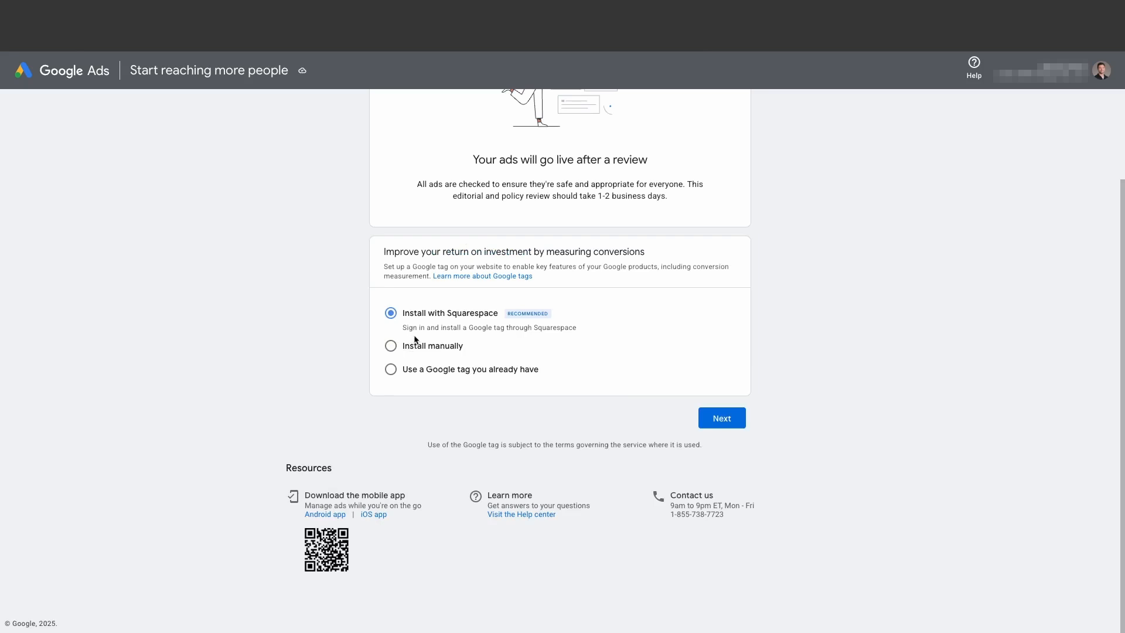
# - Choose manual installation of the Google tag and postpone it, confirming the postponement to proceed to the account
pyautogui.press('Down')
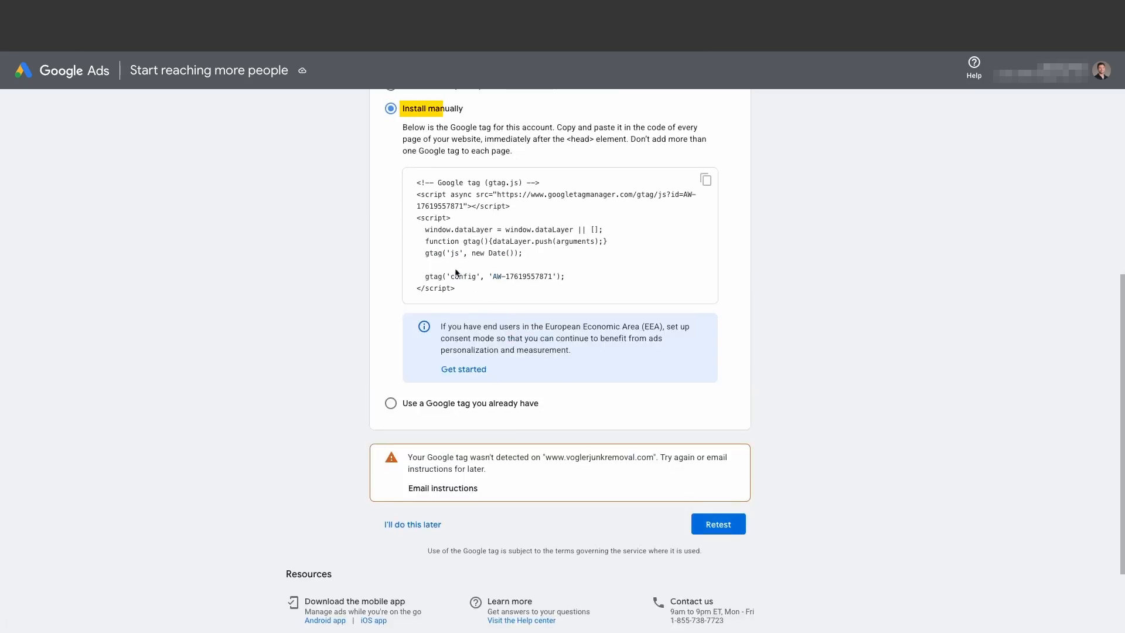
pyautogui.click(404, 526)
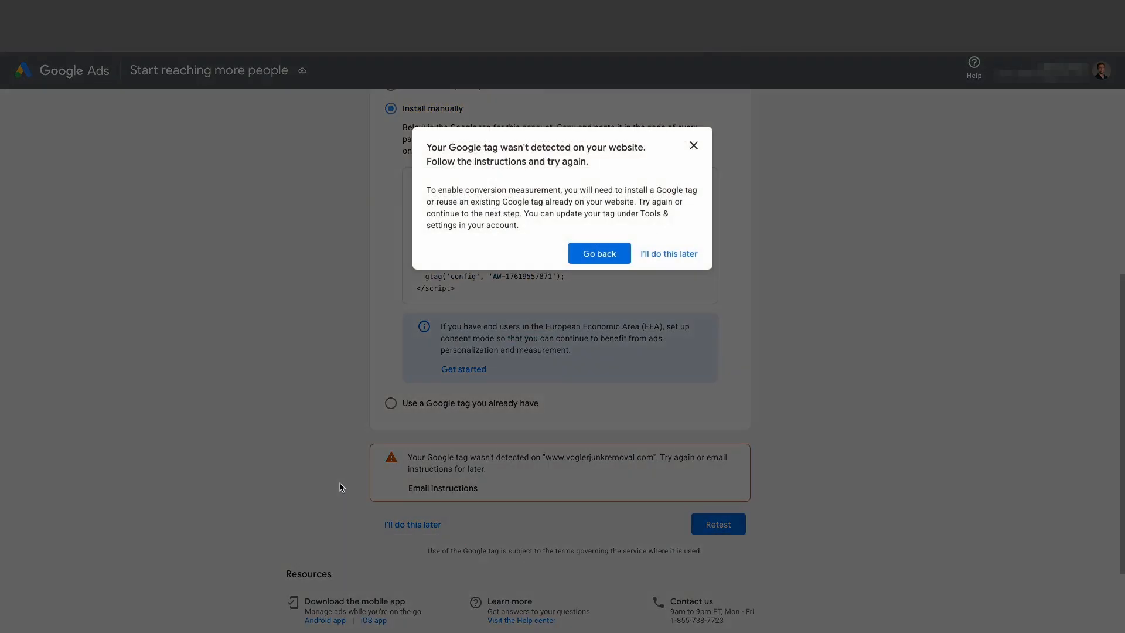
pyautogui.click(660, 256)
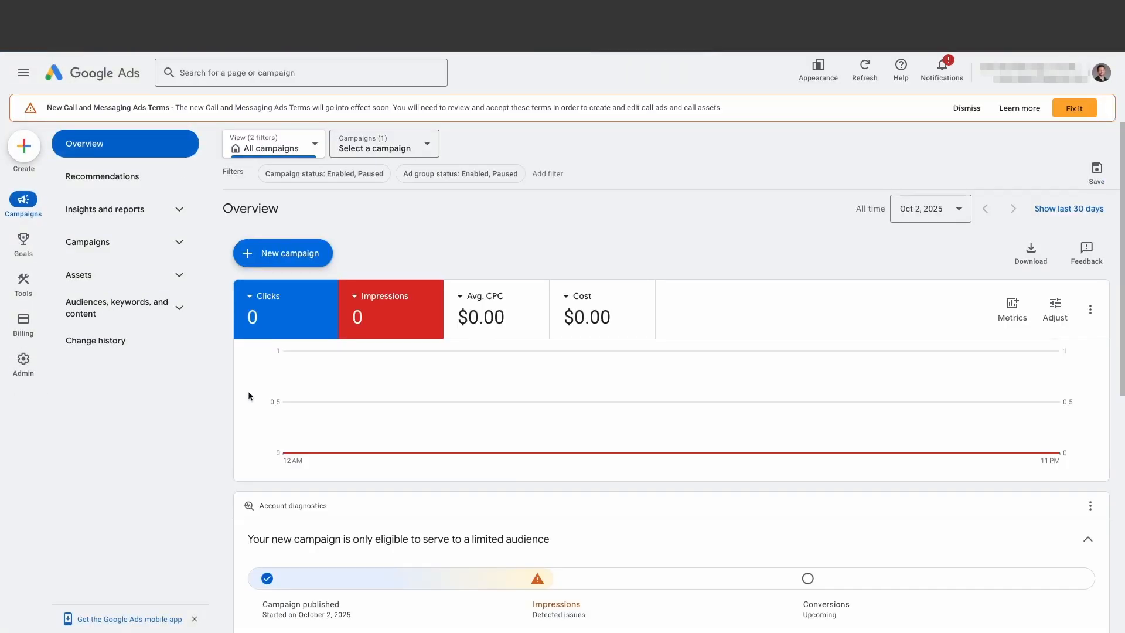
# - Open the account's list of campaigns and pause Campaign #1
pyautogui.click(97, 244)
pyautogui.click(94, 275)
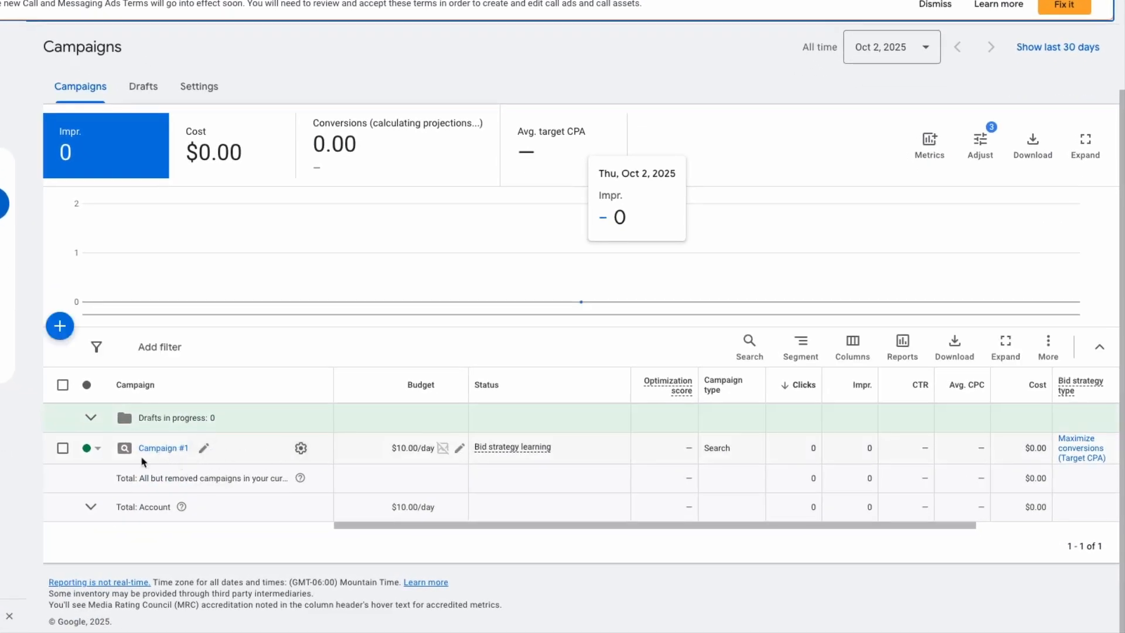
pyautogui.click(98, 451)
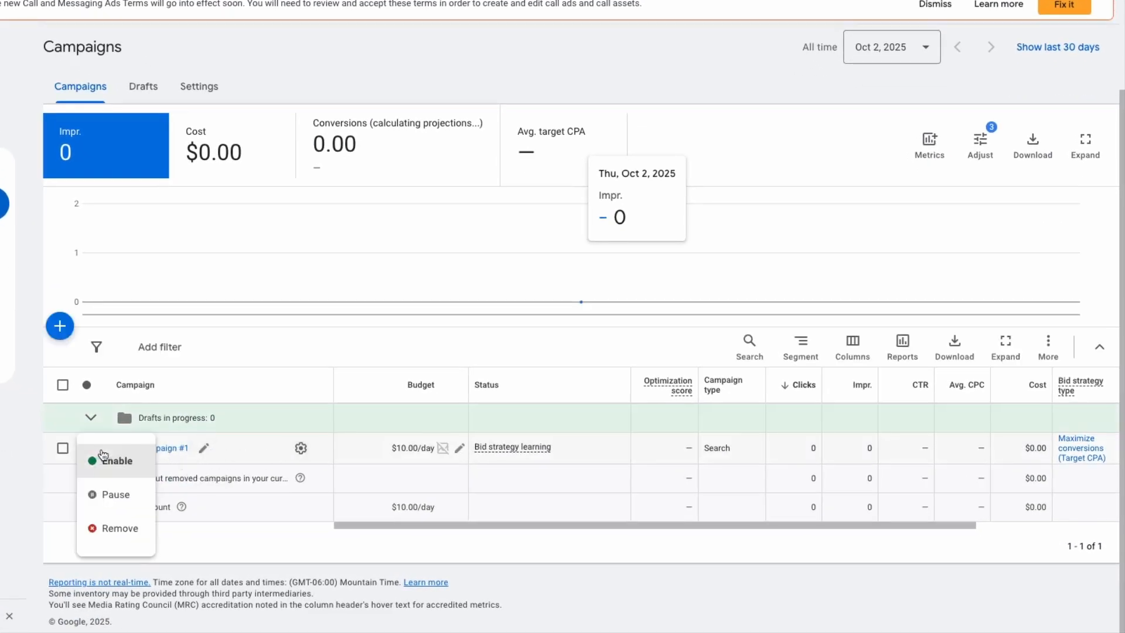
pyautogui.click(106, 493)
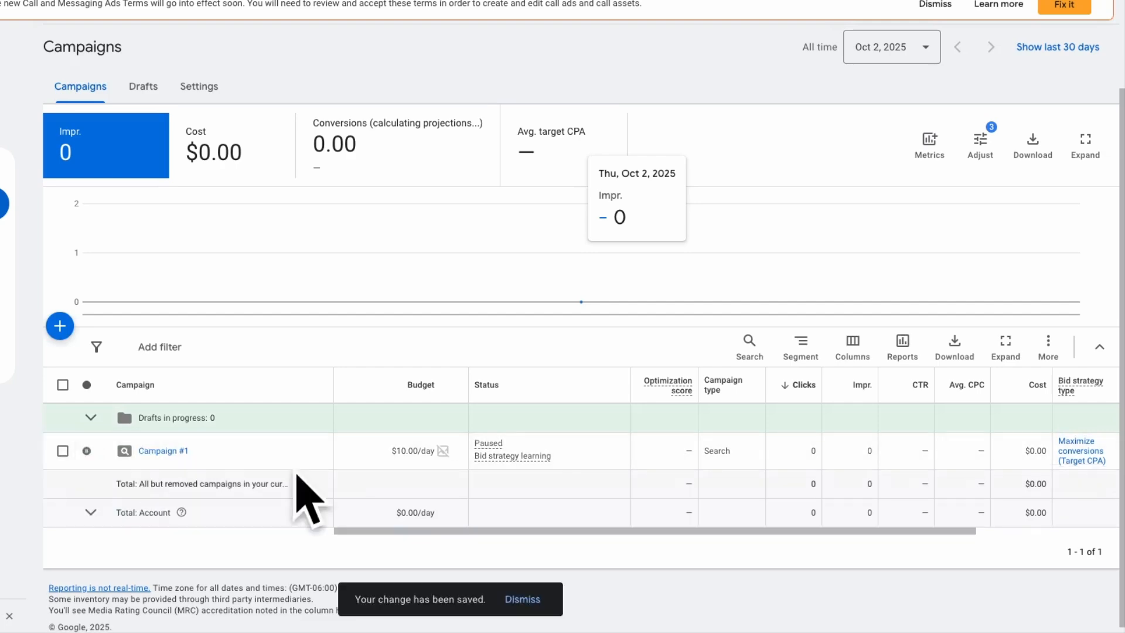